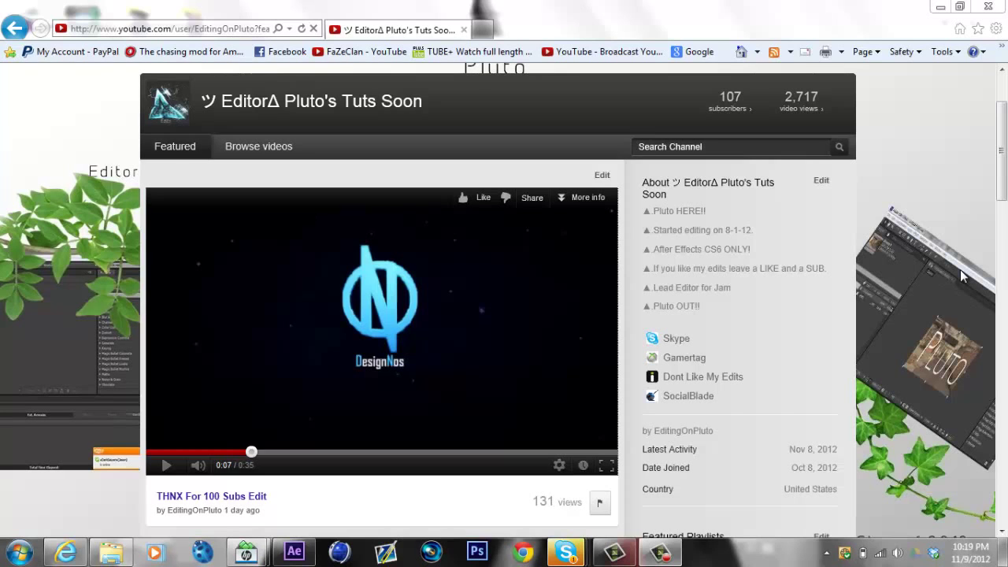
# Step: Play the featured 'THNX For 100 Subs Edit' video and pause it at 0:13
pyautogui.moveTo(1003, 191); pyautogui.dragTo(1004, 148)
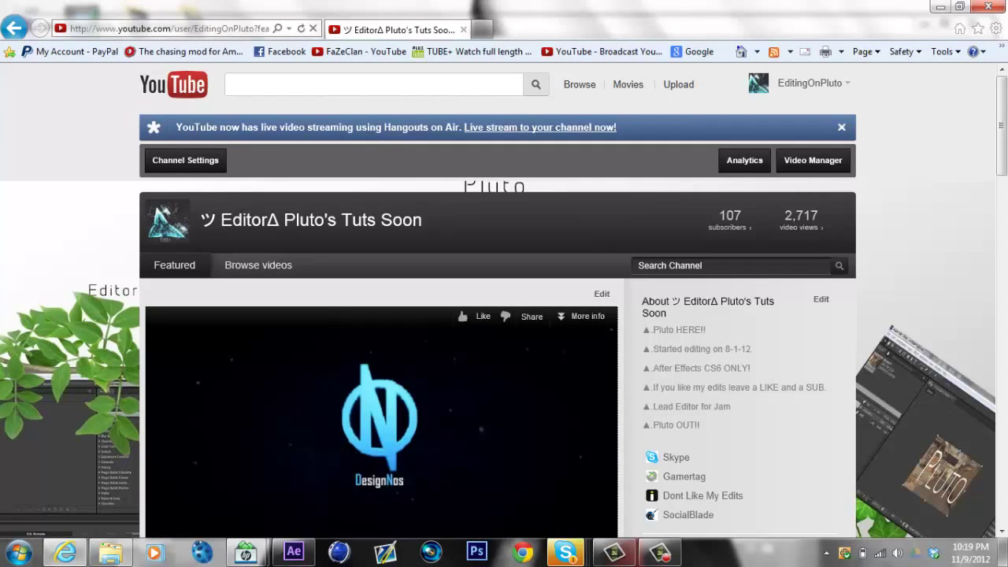
pyautogui.moveTo(1004, 130); pyautogui.dragTo(1004, 155)
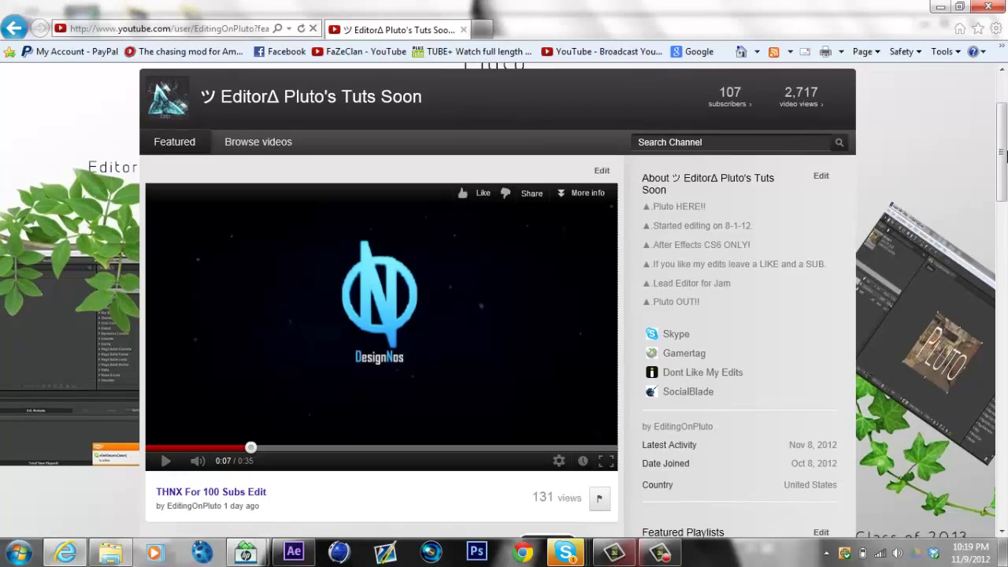
pyautogui.click(448, 287)
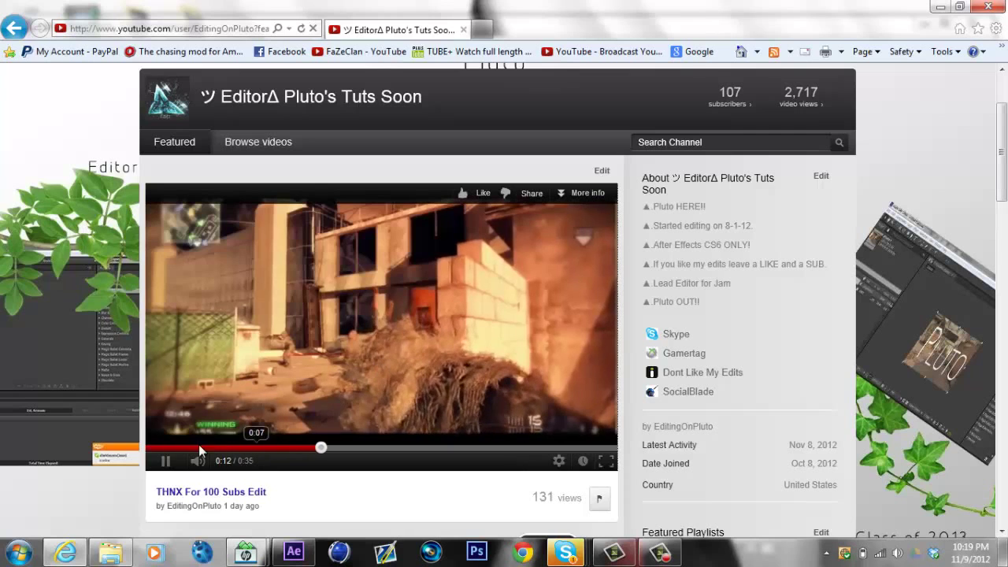
pyautogui.click(170, 463)
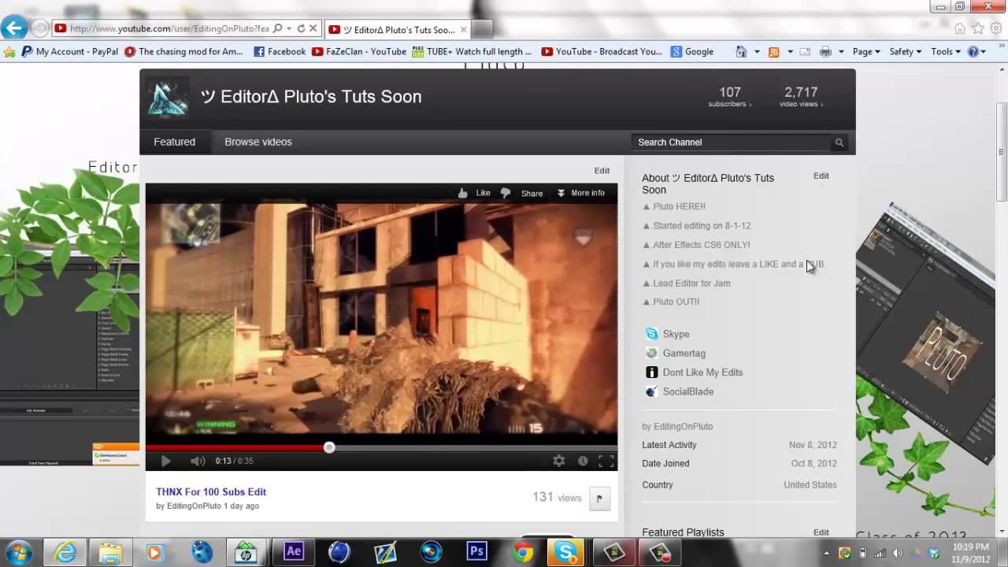
# Step: Minimize the browser and create composition Comp 1 at 1280×720, 59.94 fps
pyautogui.click(941, 7)
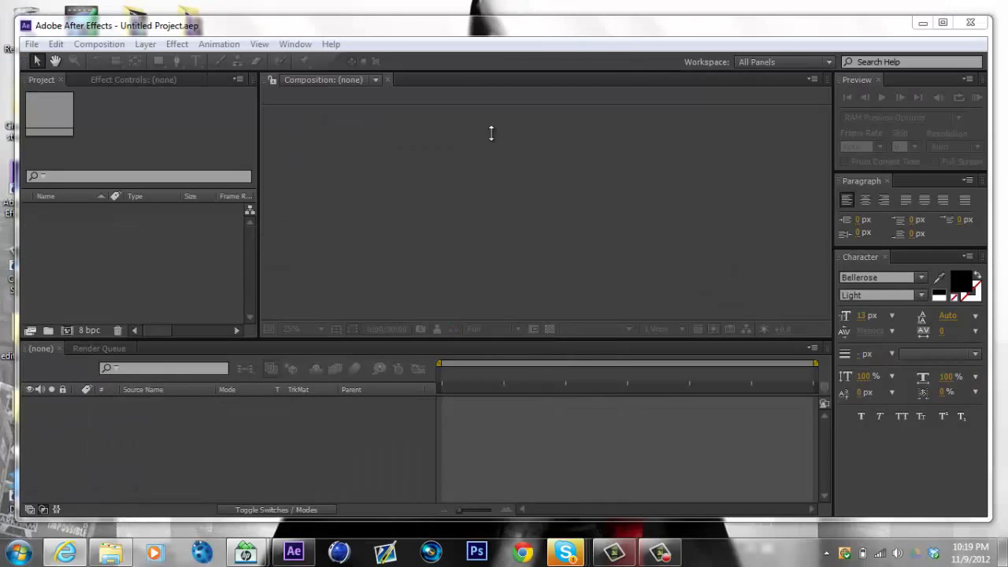
pyautogui.click(32, 45)
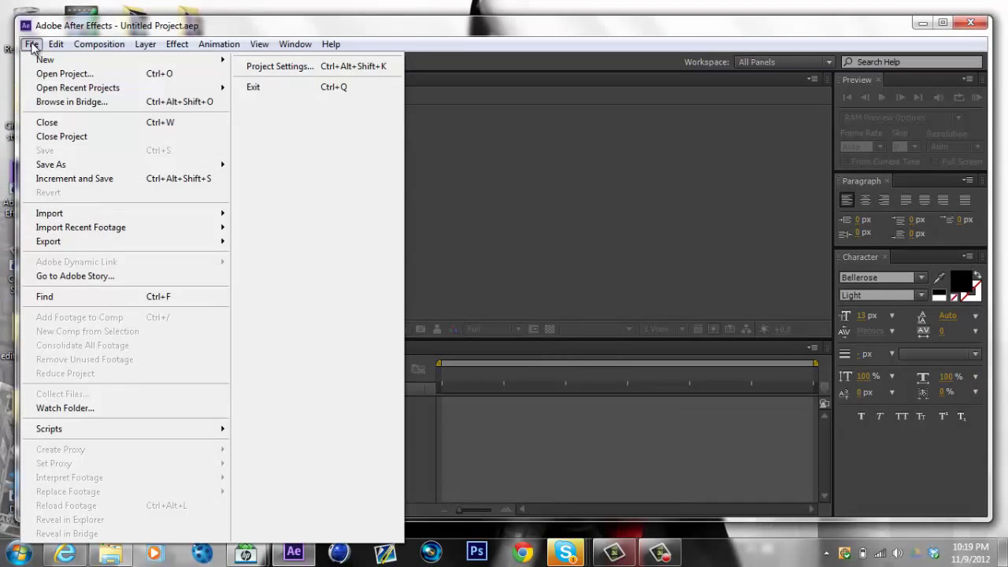
pyautogui.moveTo(104, 46)
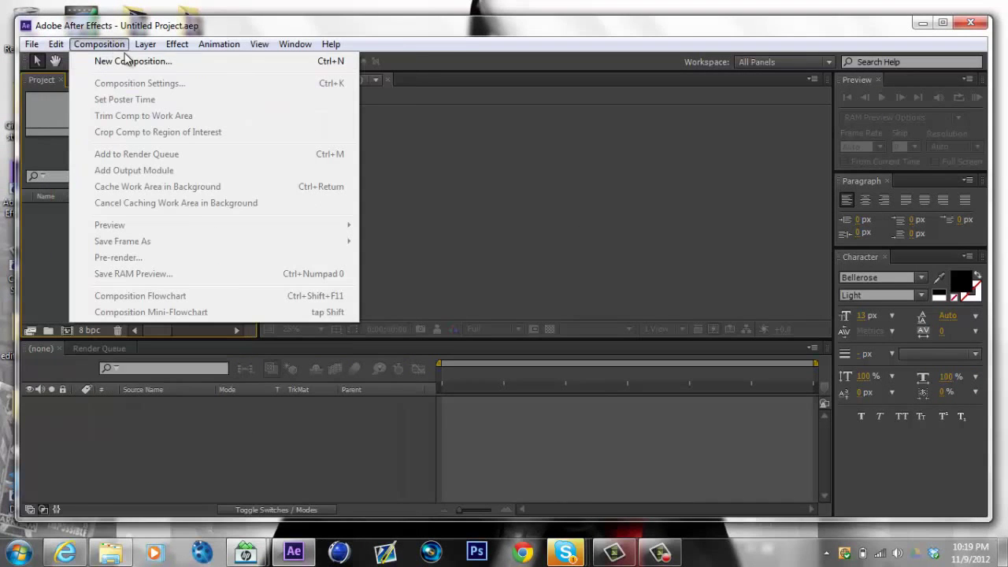
pyautogui.click(132, 62)
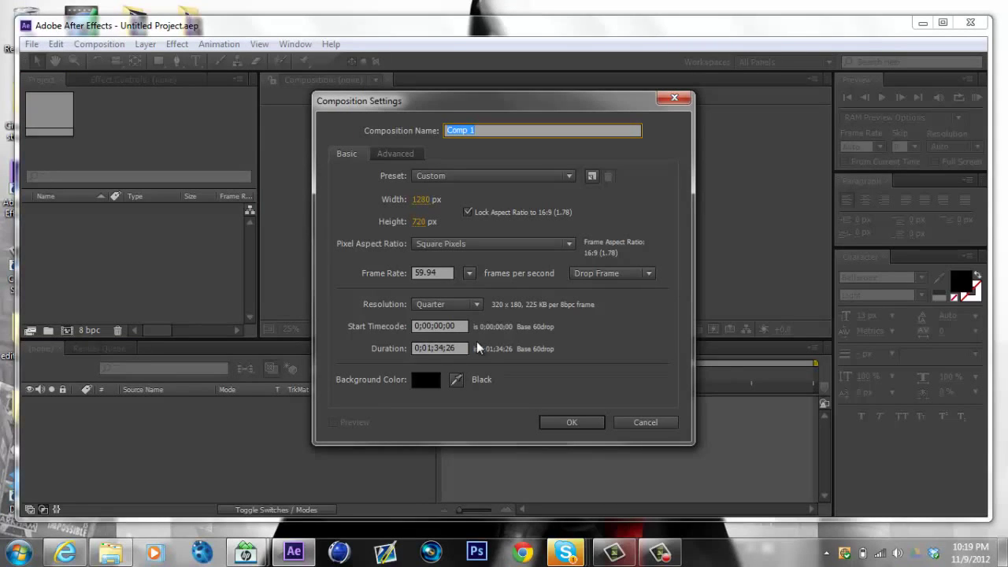
pyautogui.click(577, 423)
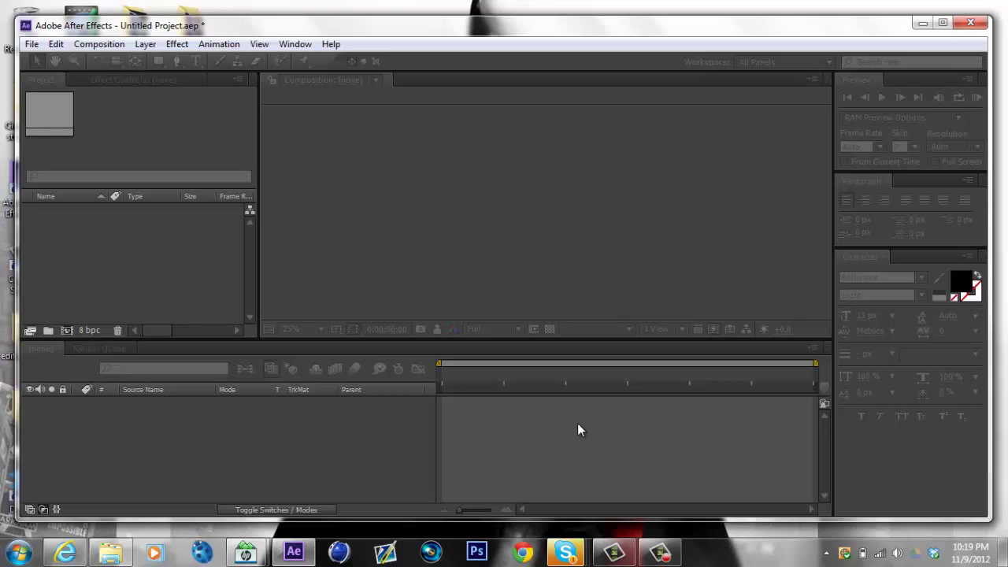
# Step: In Explorer, browse to the Desktop and open the 'editing shit' folder
pyautogui.click(114, 554)
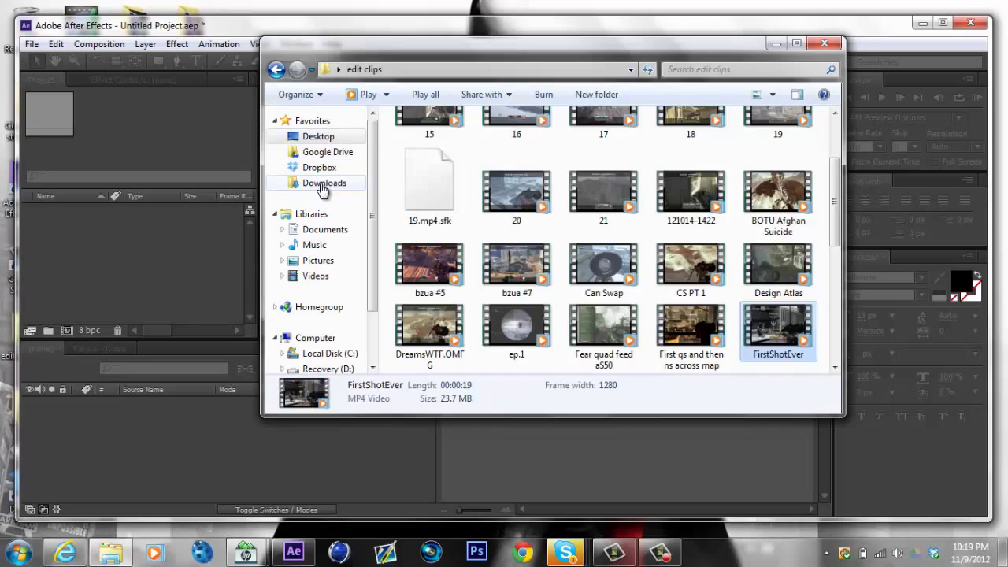
pyautogui.click(322, 186)
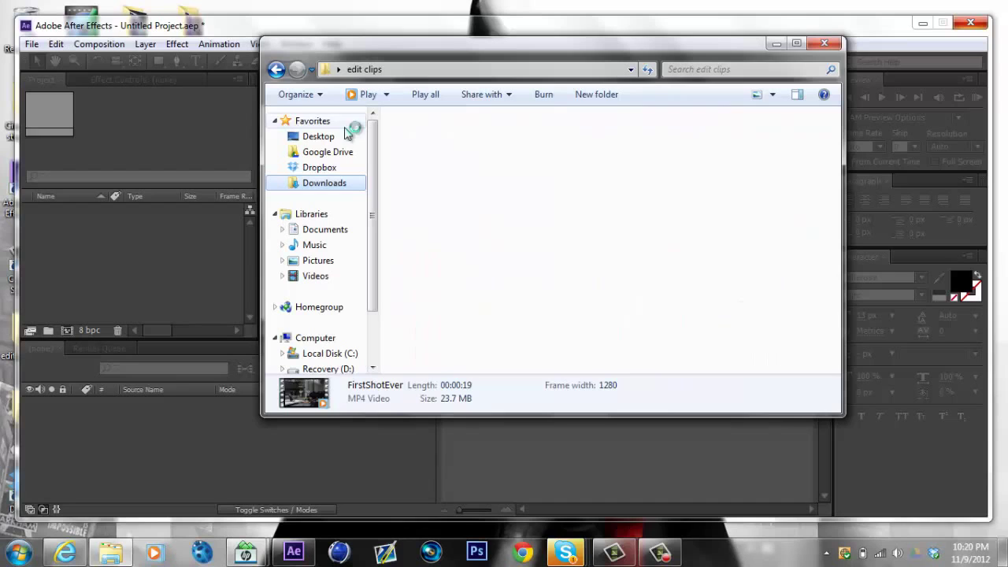
pyautogui.click(322, 137)
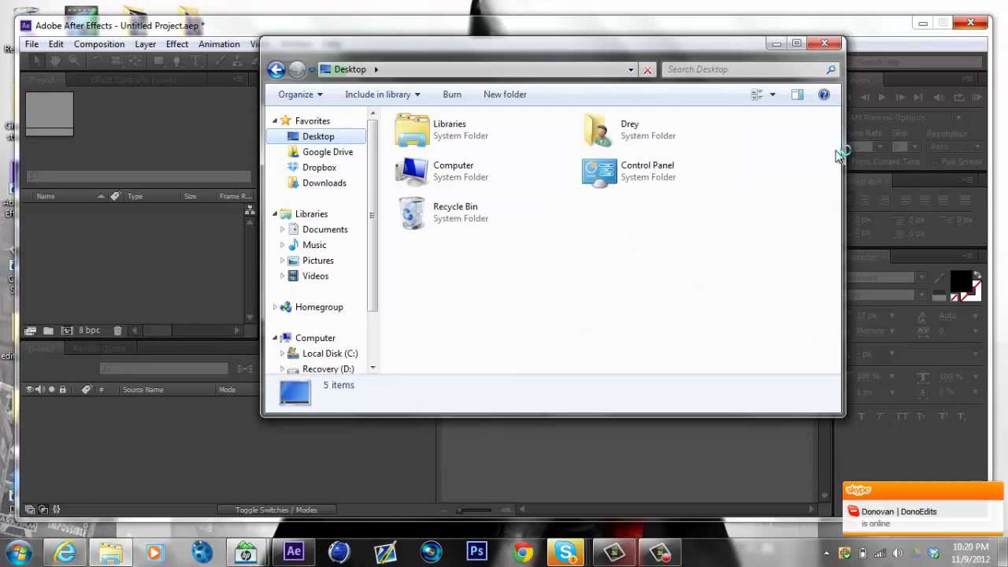
pyautogui.moveTo(837, 157); pyautogui.dragTo(837, 233)
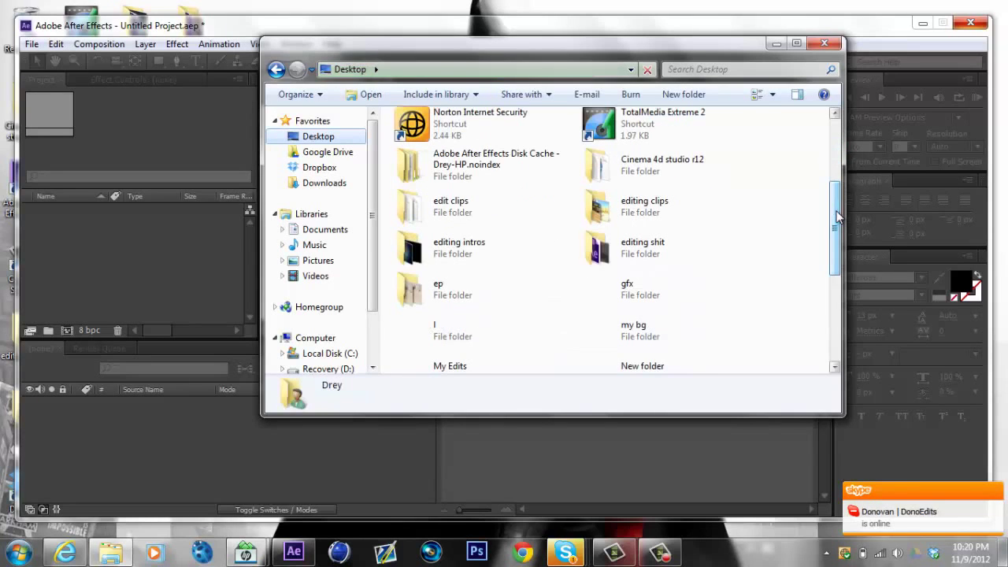
pyautogui.click(640, 256)
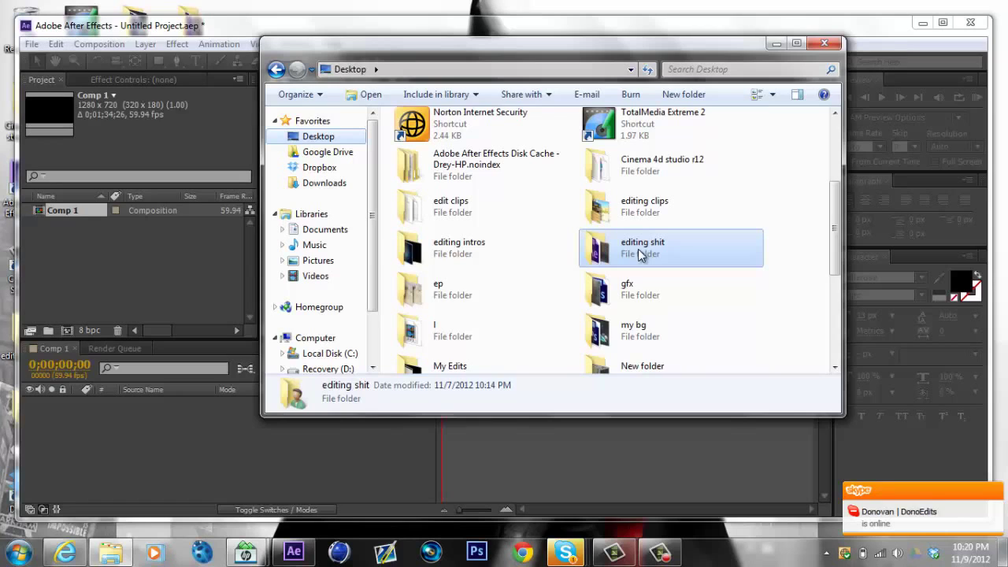
pyautogui.doubleClick(648, 254)
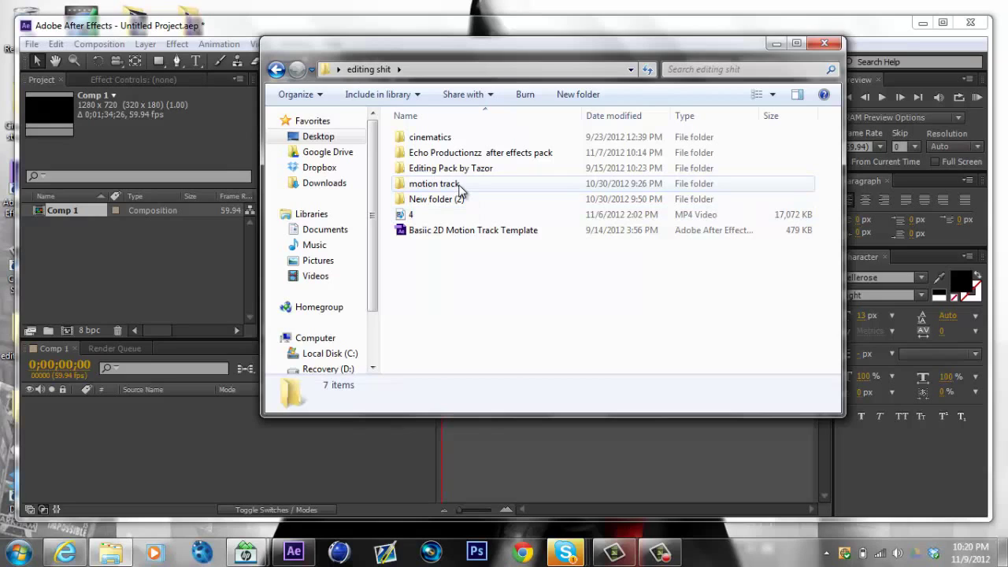
# Step: Drag Highrise from motion track > highrise > 2D Motion Track #2 into the After Effects Project panel
pyautogui.doubleClick(461, 186)
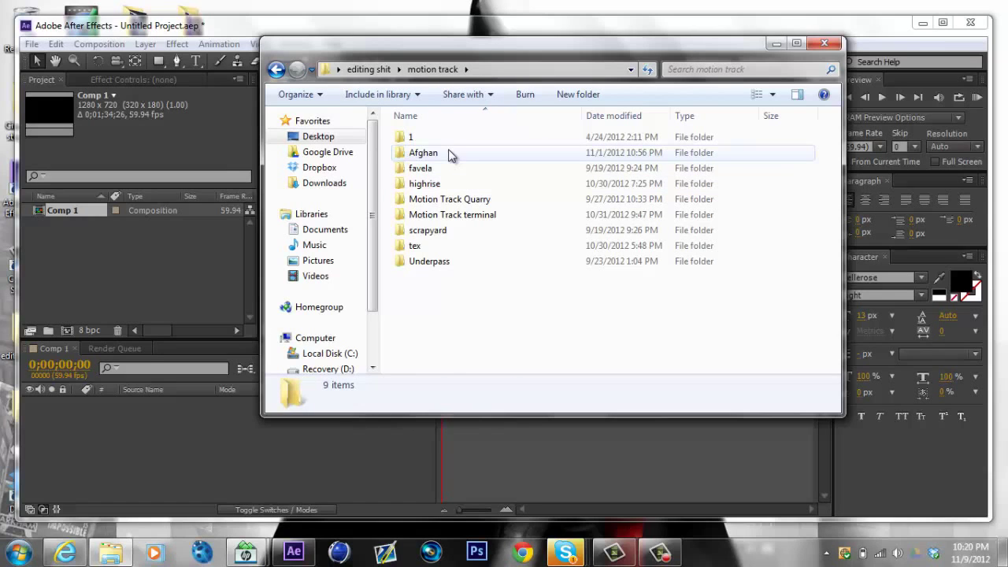
pyautogui.click(460, 184)
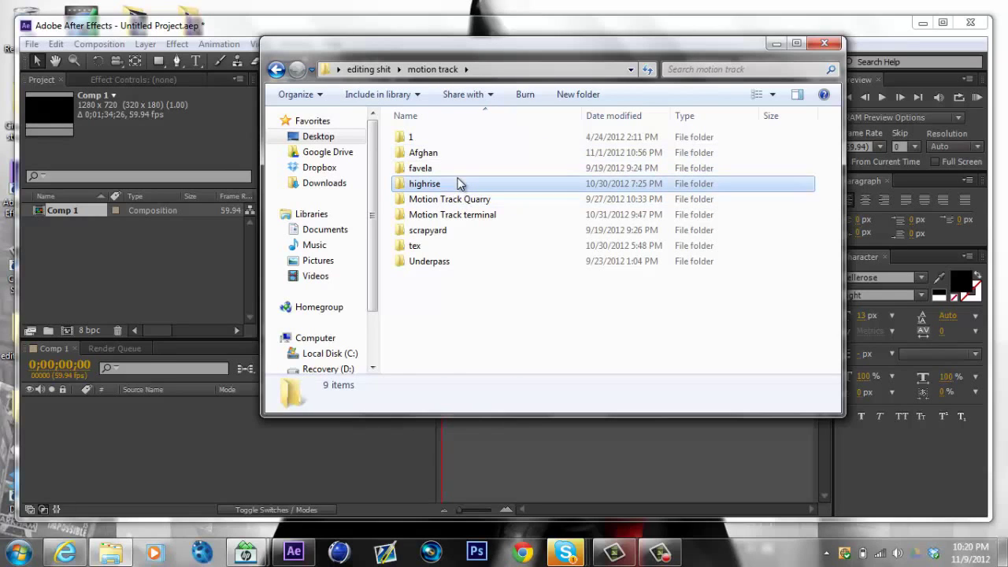
pyautogui.doubleClick(461, 184)
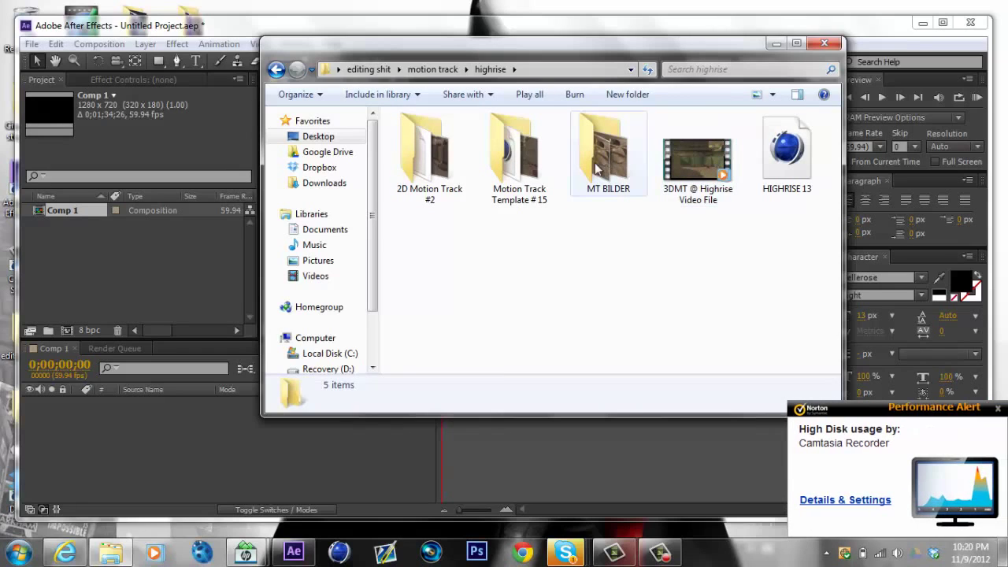
pyautogui.doubleClick(431, 154)
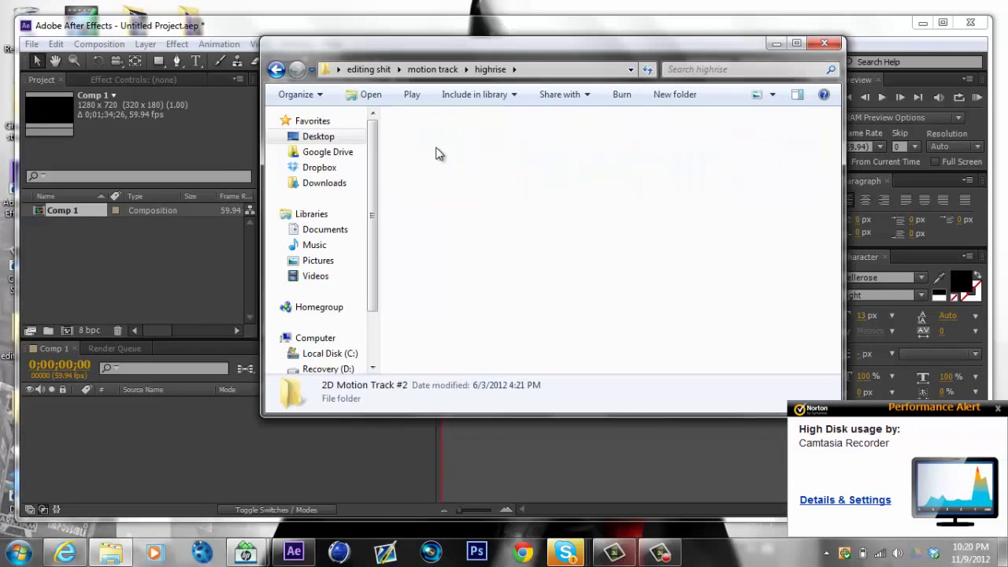
pyautogui.click(538, 158)
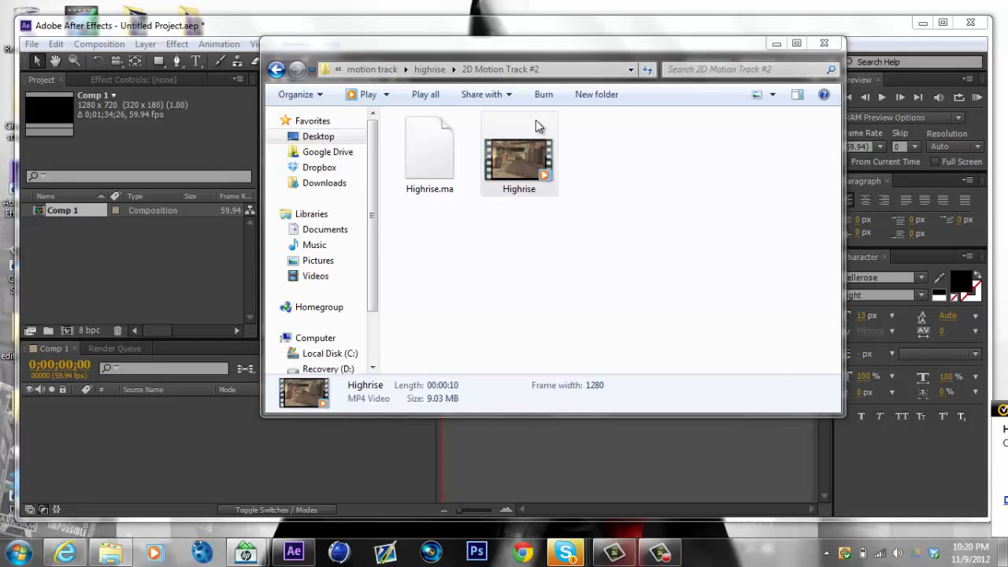
pyautogui.moveTo(535, 122); pyautogui.dragTo(151, 252)
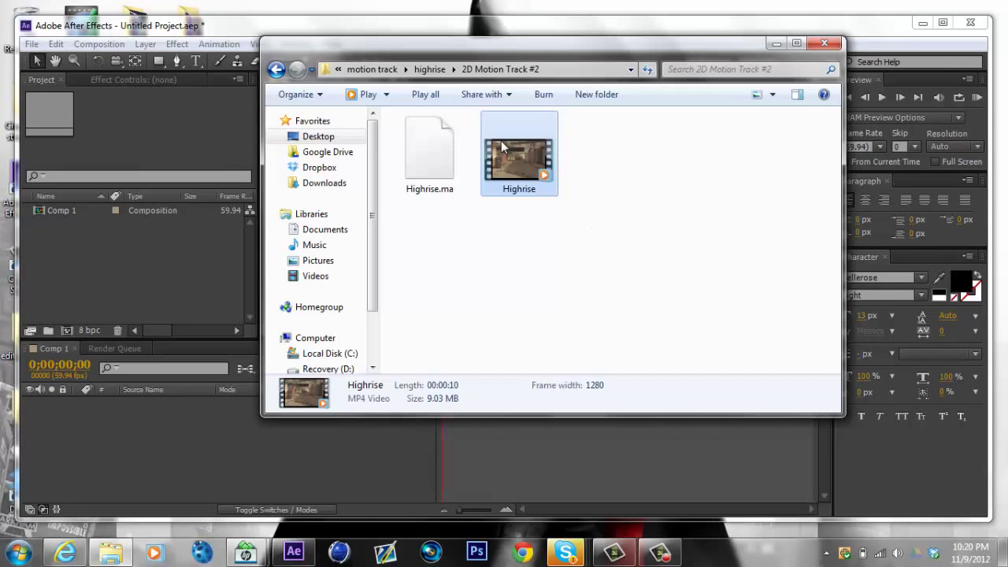
pyautogui.click(653, 520)
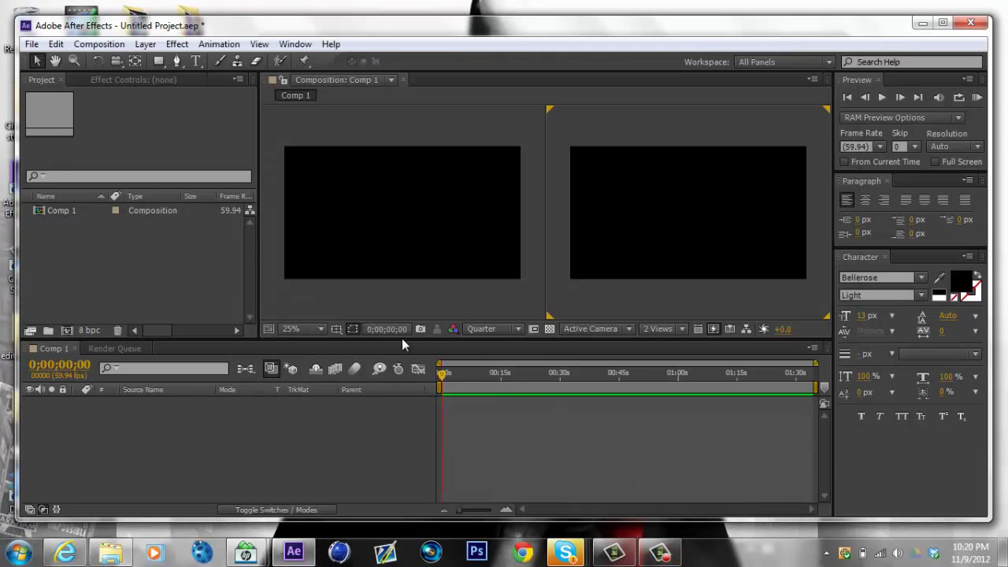
# Step: Import Highrise.mp4 and drag it into the Comp 1 timeline as a layer
pyautogui.click(673, 557)
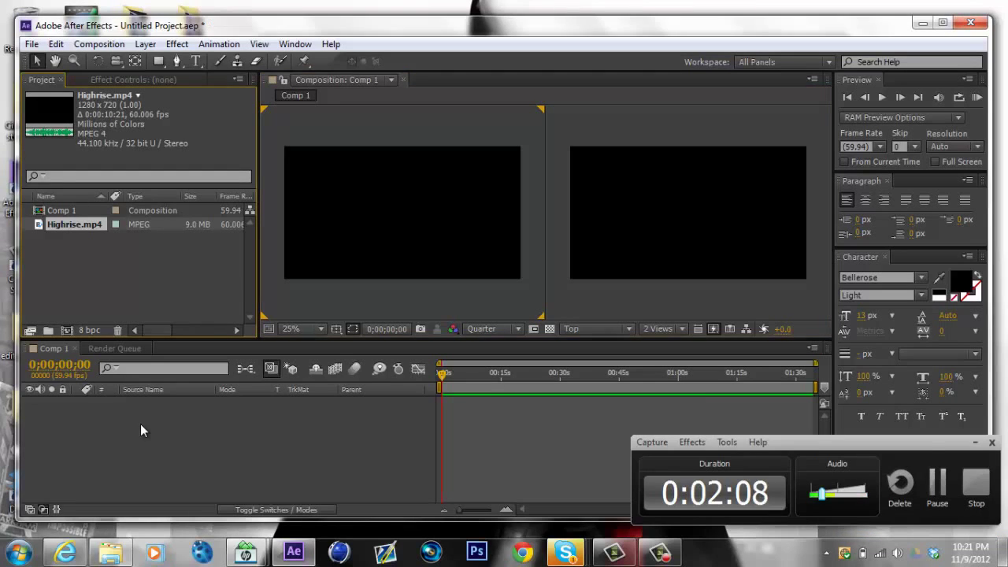
pyautogui.moveTo(101, 227); pyautogui.dragTo(142, 407)
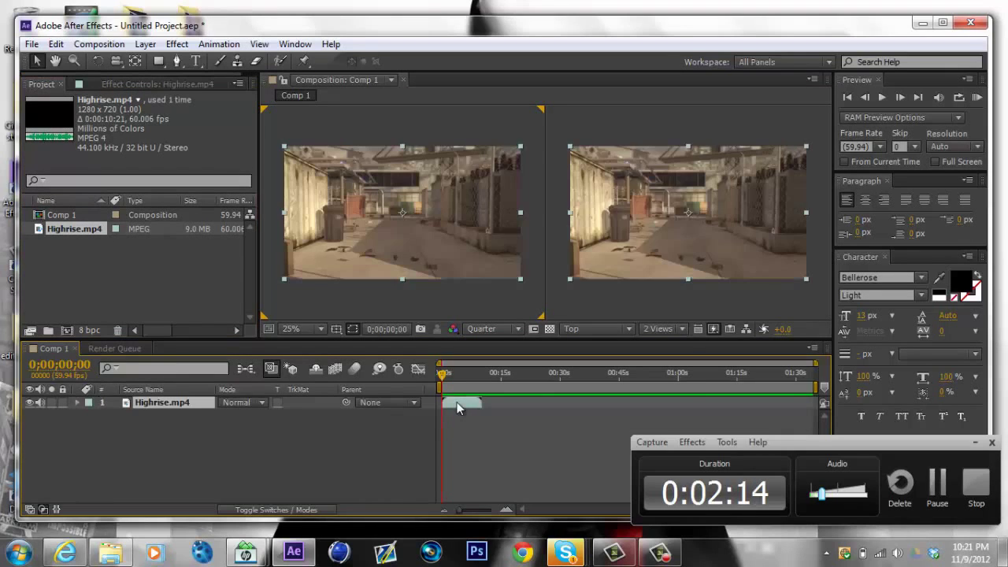
# Step: Run Track Camera on the clip layer and enable Render Track Points once solved
pyautogui.rightClick(457, 403)
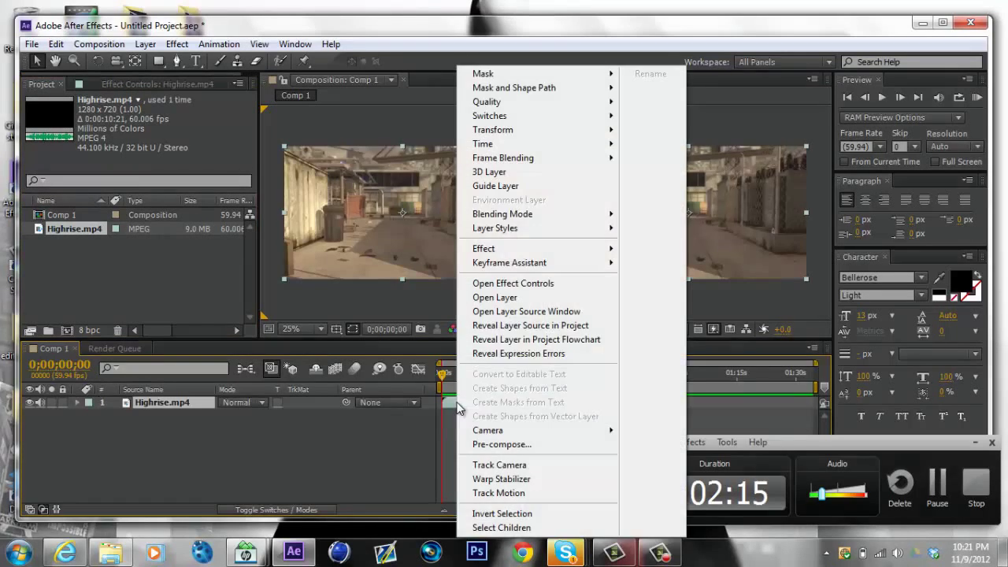
pyautogui.click(515, 465)
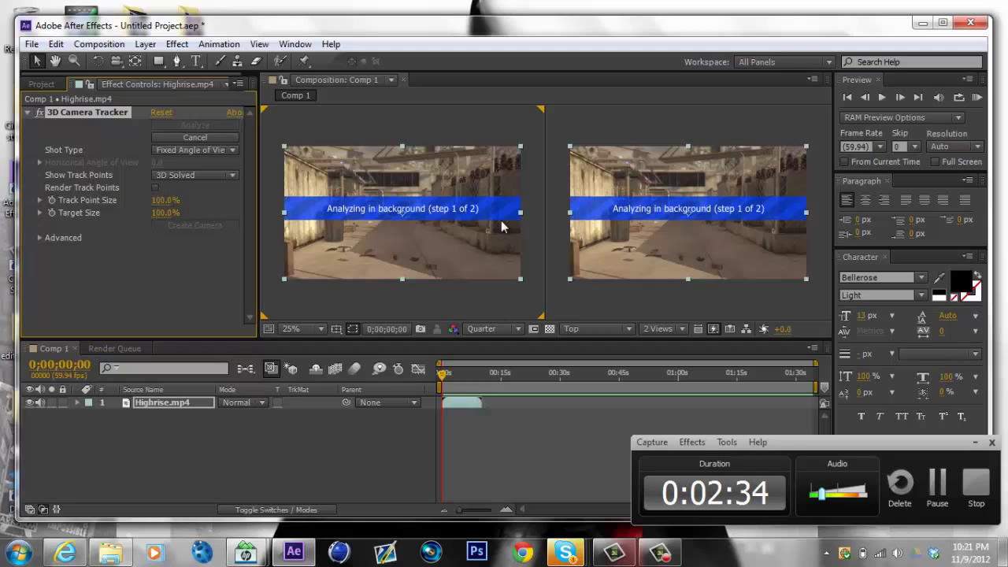
pyautogui.click(154, 188)
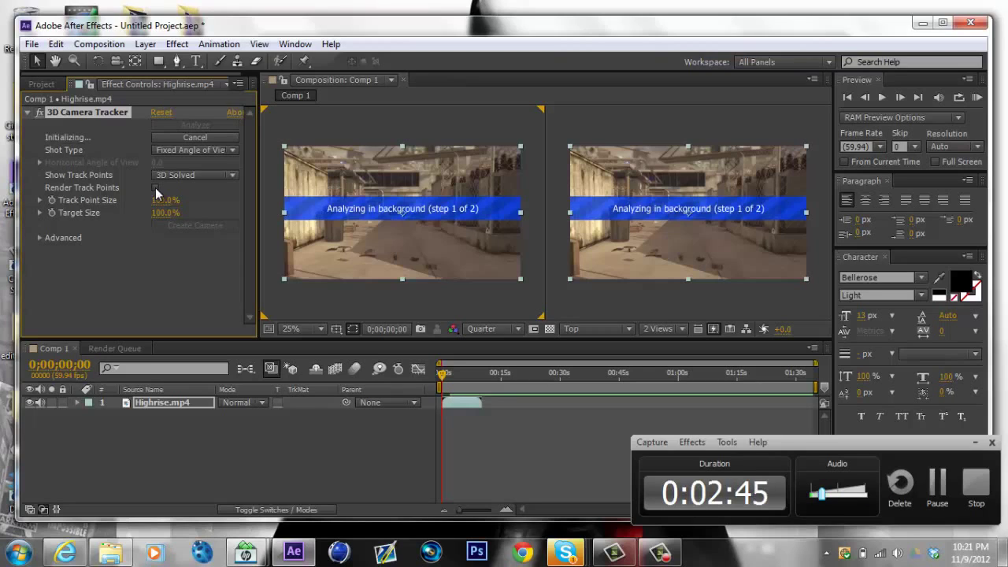
pyautogui.click(155, 188)
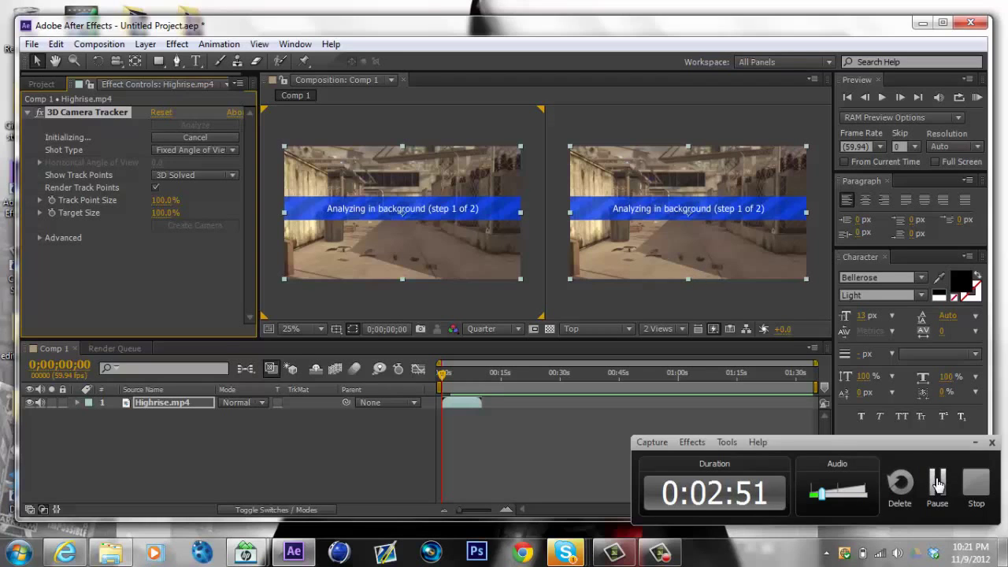
pyautogui.click(936, 481)
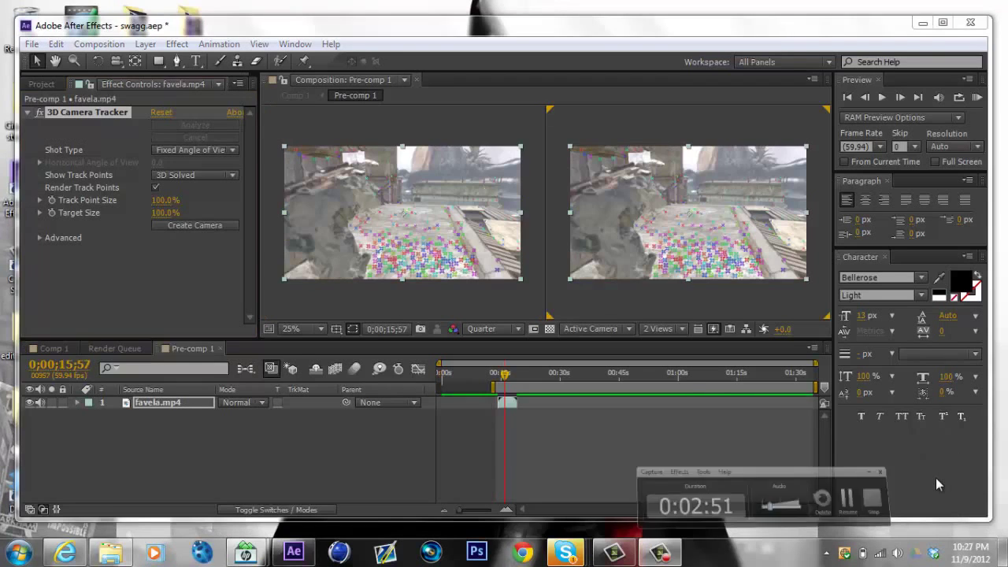
# Step: Select a target among the floor track points and bring up its creation options
pyautogui.click(658, 548)
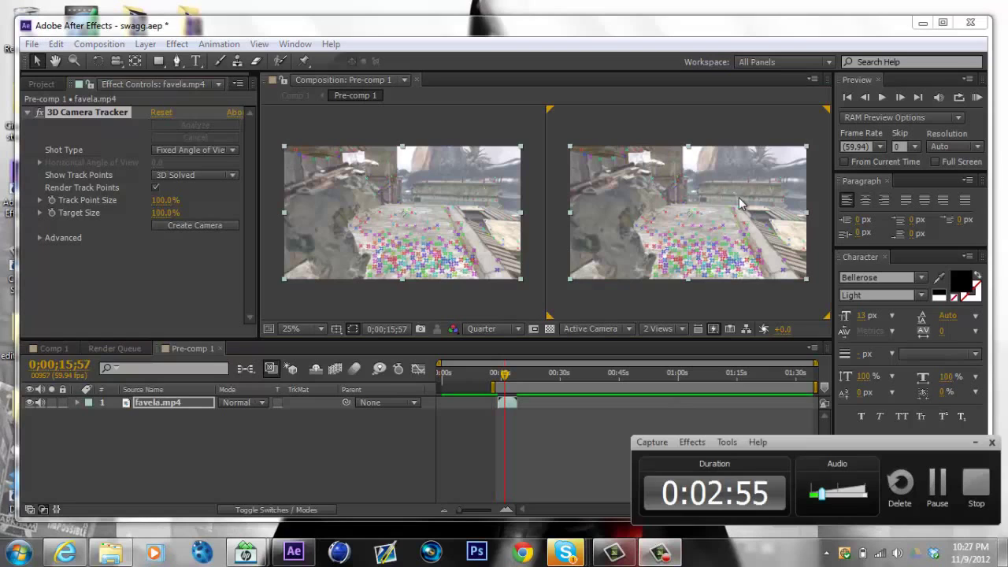
pyautogui.click(699, 263)
pyautogui.click(699, 264)
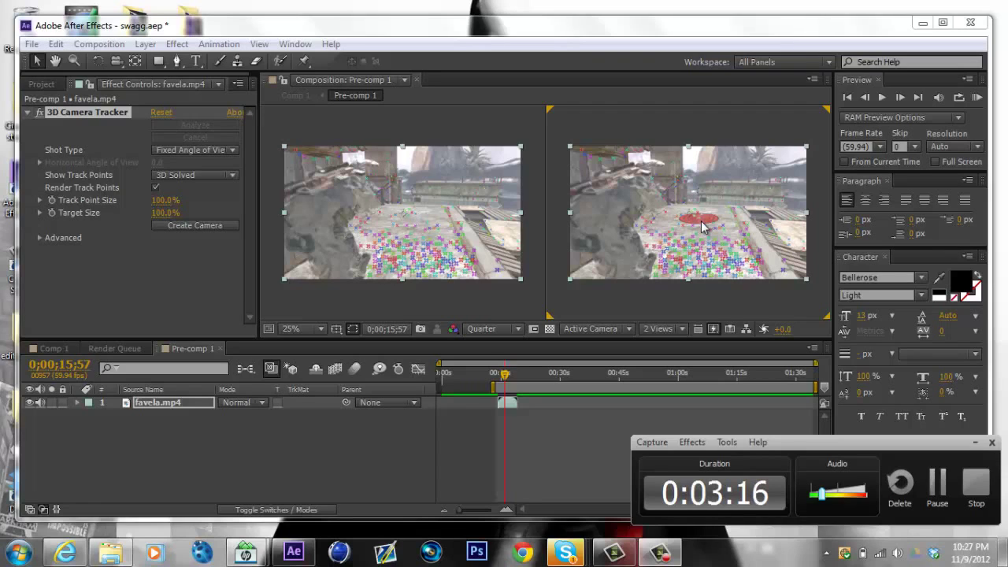
pyautogui.click(709, 230)
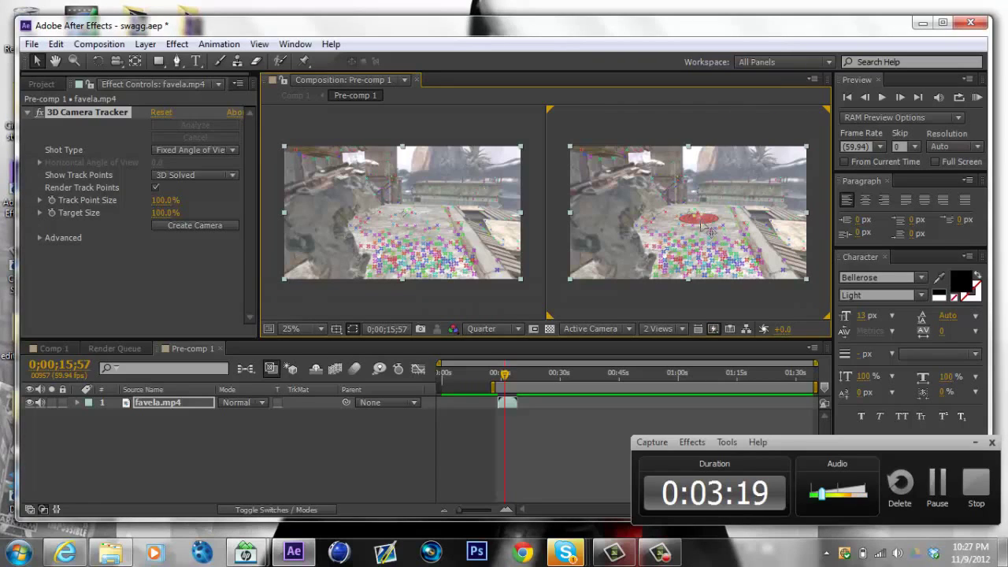
pyautogui.rightClick(709, 230)
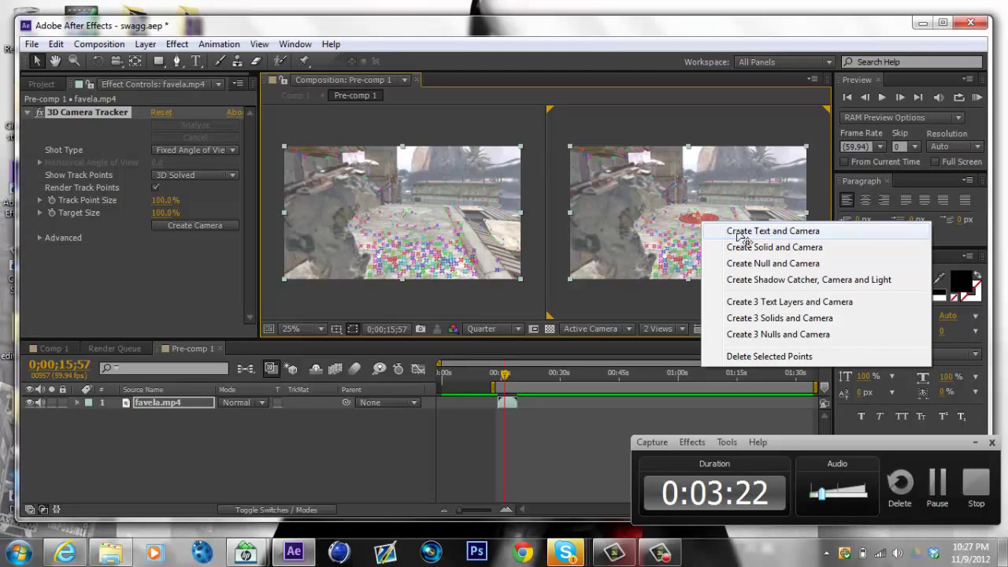
# Step: Create a text layer and camera at the target and rotate the text upright
pyautogui.click(740, 233)
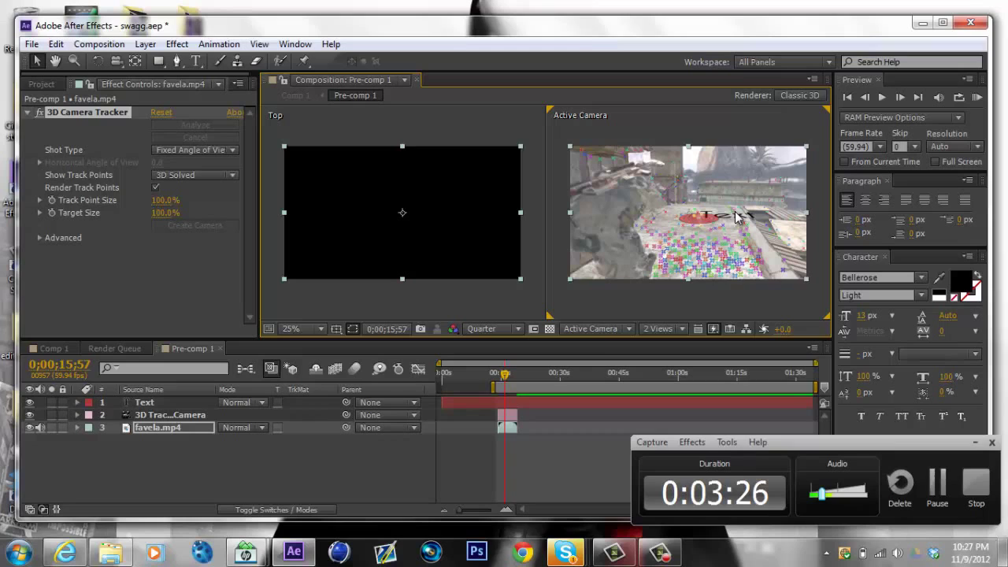
pyautogui.click(557, 402)
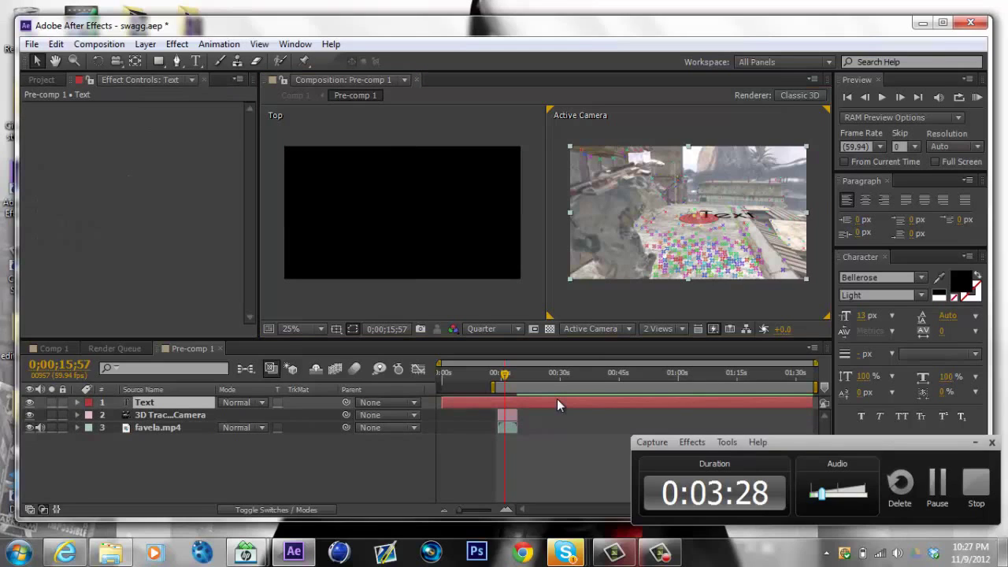
pyautogui.click(100, 61)
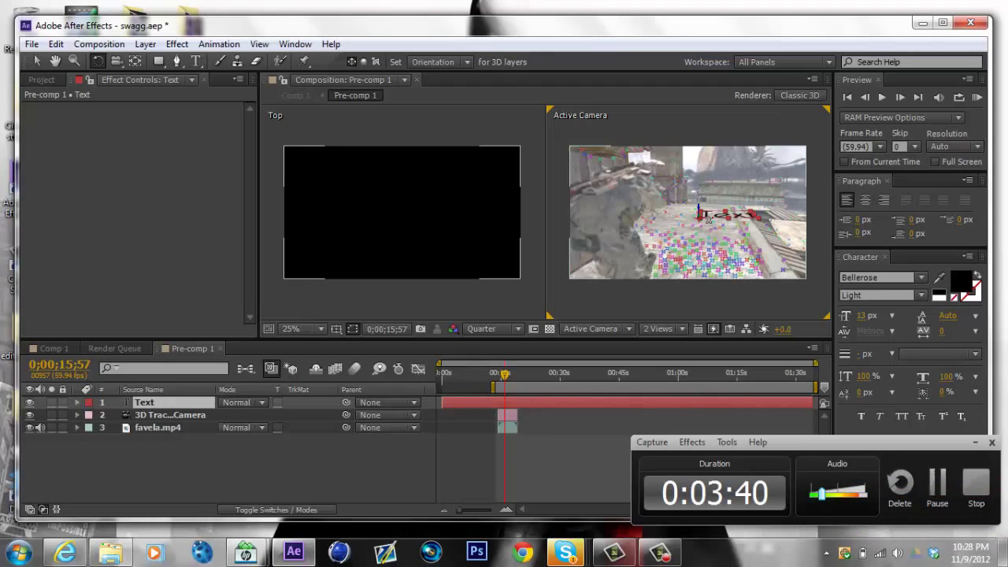
pyautogui.moveTo(709, 225); pyautogui.dragTo(713, 248)
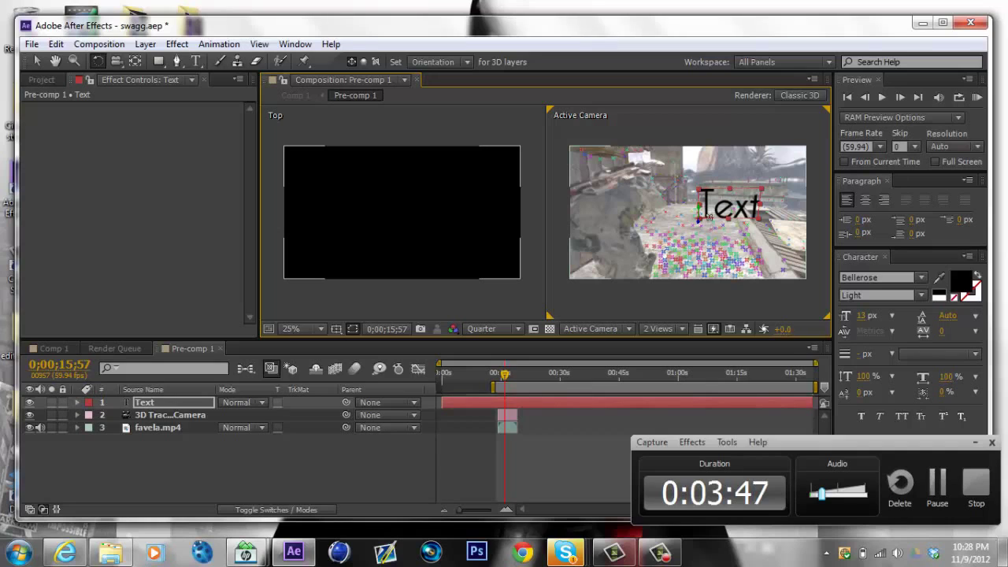
# Step: Shift the text left and trim the Text layer's in and out points to the clip
pyautogui.press('v')
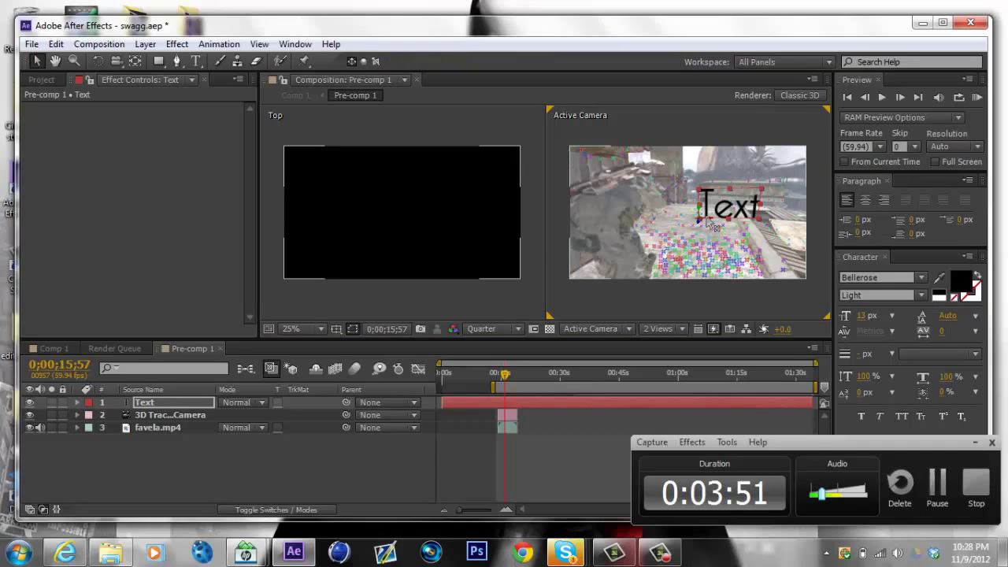
pyautogui.moveTo(689, 223)
pyautogui.mouseDown()
pyautogui.moveTo(662, 223)
pyautogui.moveTo(686, 222)
pyautogui.moveTo(688, 190)
pyautogui.moveTo(693, 214)
pyautogui.moveTo(682, 212)
pyautogui.mouseUp()
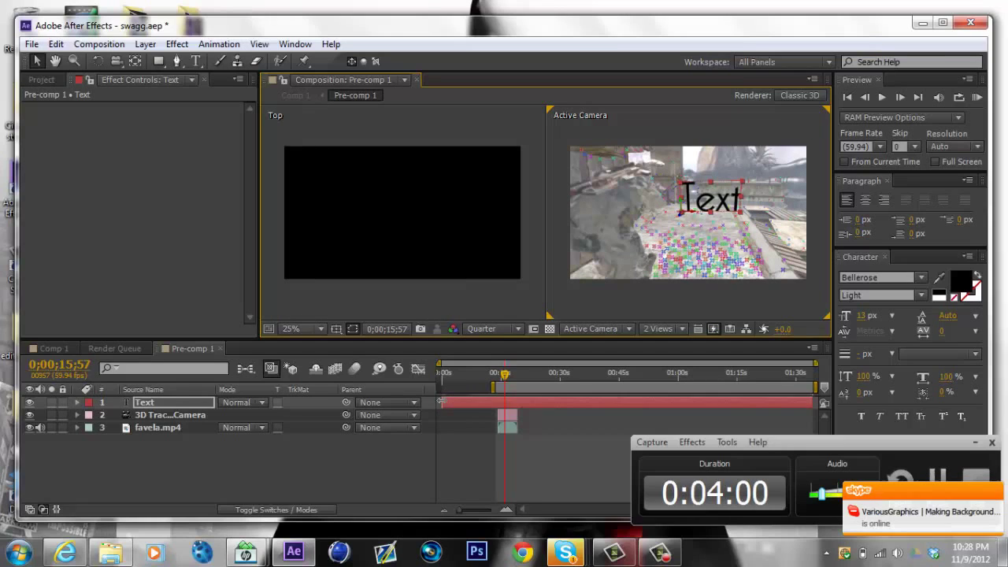
pyautogui.moveTo(443, 401); pyautogui.dragTo(498, 423)
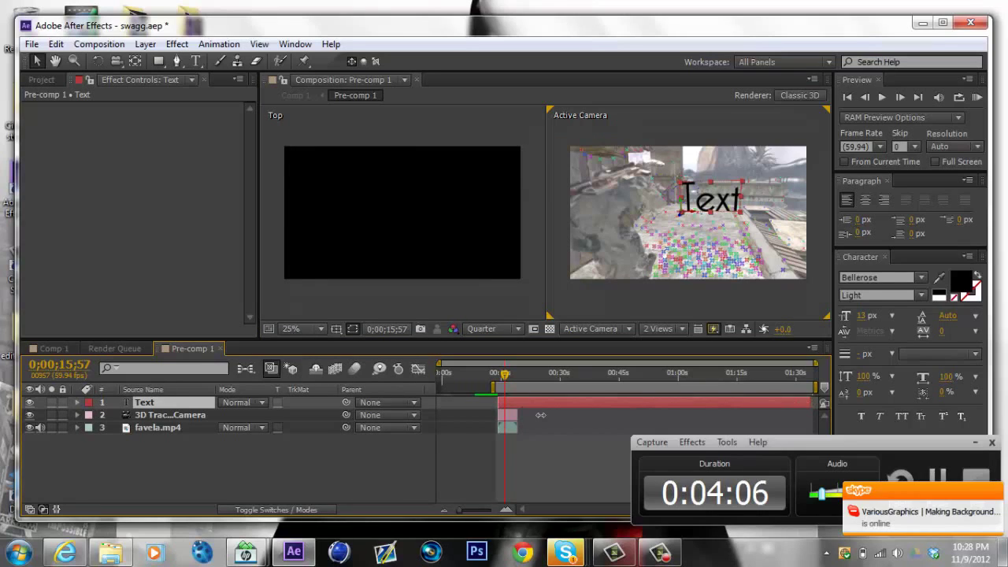
pyautogui.moveTo(540, 415); pyautogui.dragTo(520, 415)
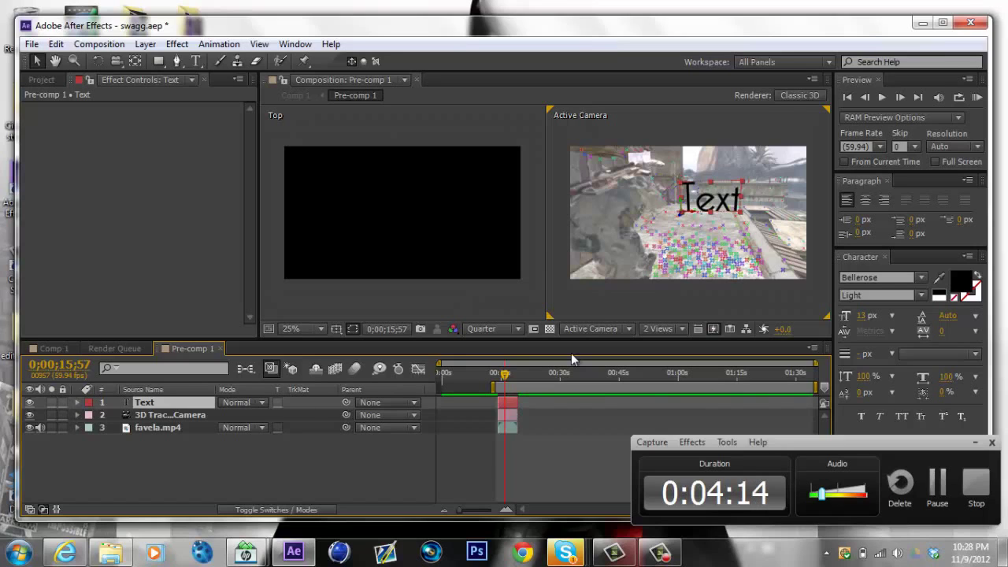
# Step: Turn off Render Track Points on favela.mp4, then select the 3D Tracker Camera layer
pyautogui.click(506, 426)
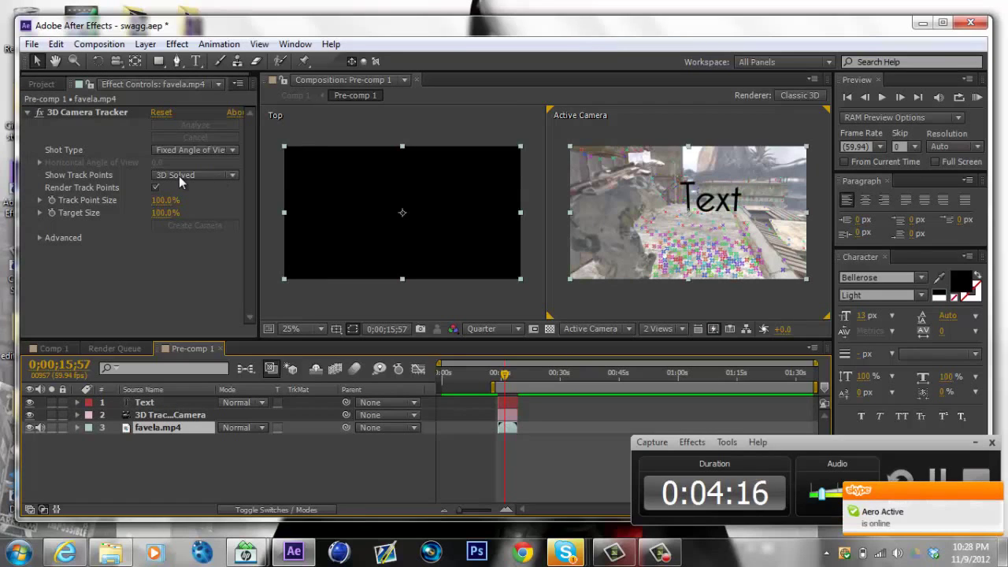
pyautogui.click(155, 188)
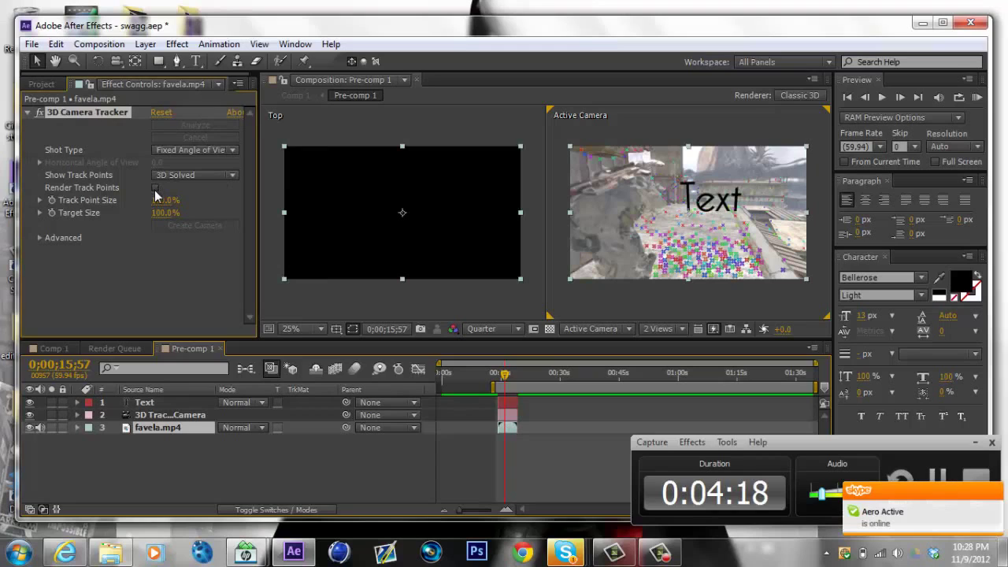
pyautogui.click(673, 289)
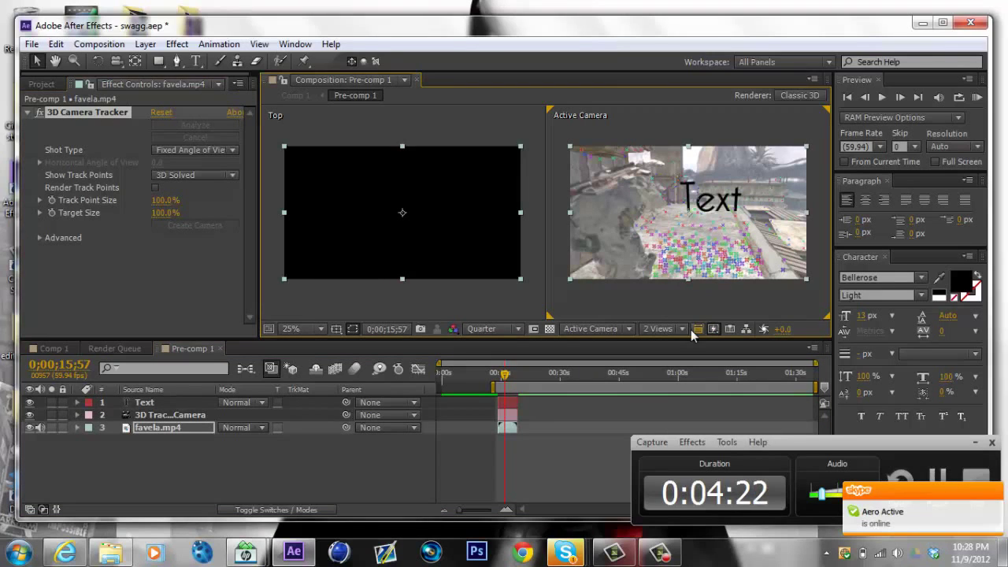
pyautogui.click(512, 416)
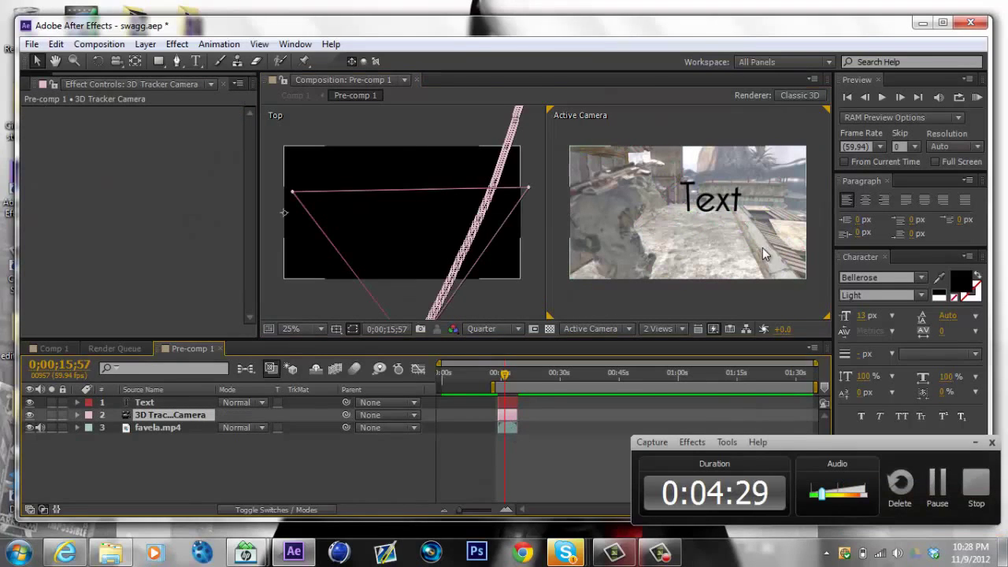
# Step: RAM Preview the composition and dismiss the Skype chat popup
pyautogui.click(976, 97)
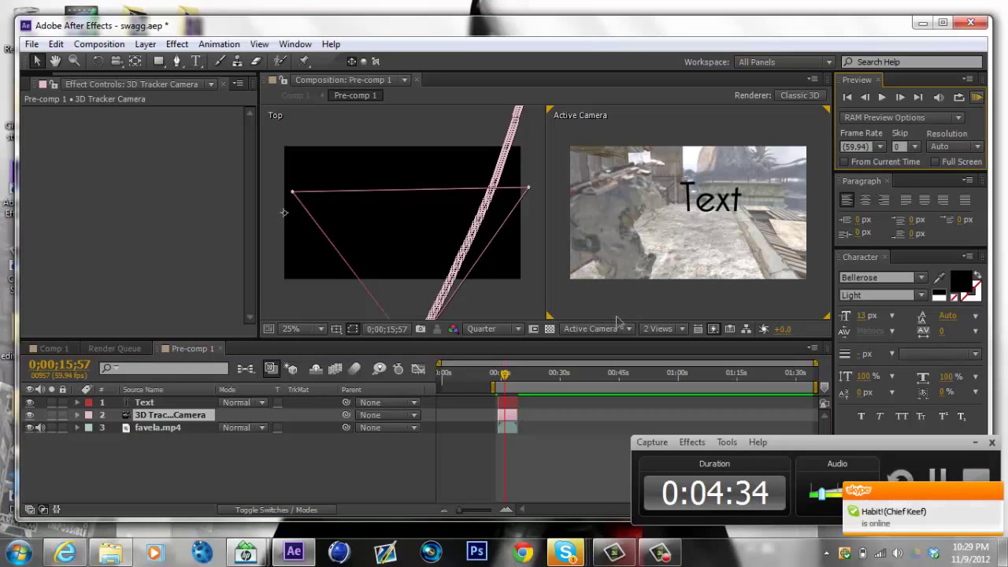
pyautogui.click(994, 492)
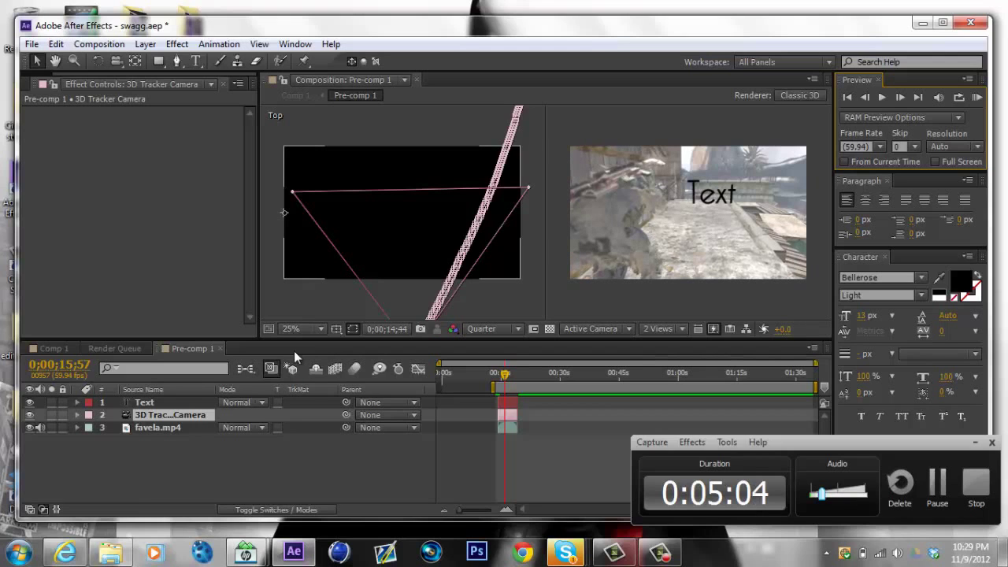
# Step: Open another YouTube channel page in the browser, scroll through it, then Alt+Tab back to After Effects
pyautogui.click(65, 553)
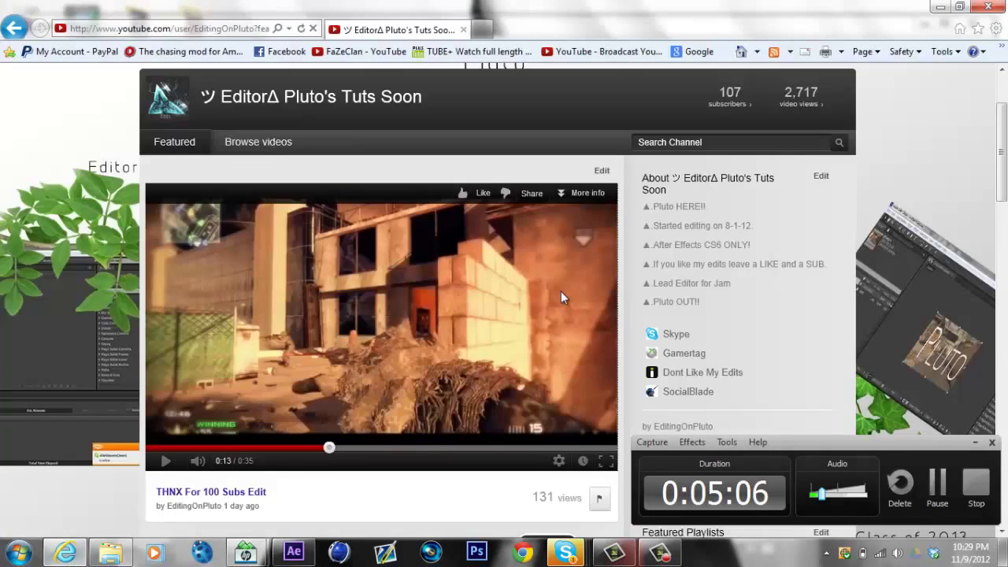
pyautogui.moveTo(1005, 174); pyautogui.dragTo(1004, 314)
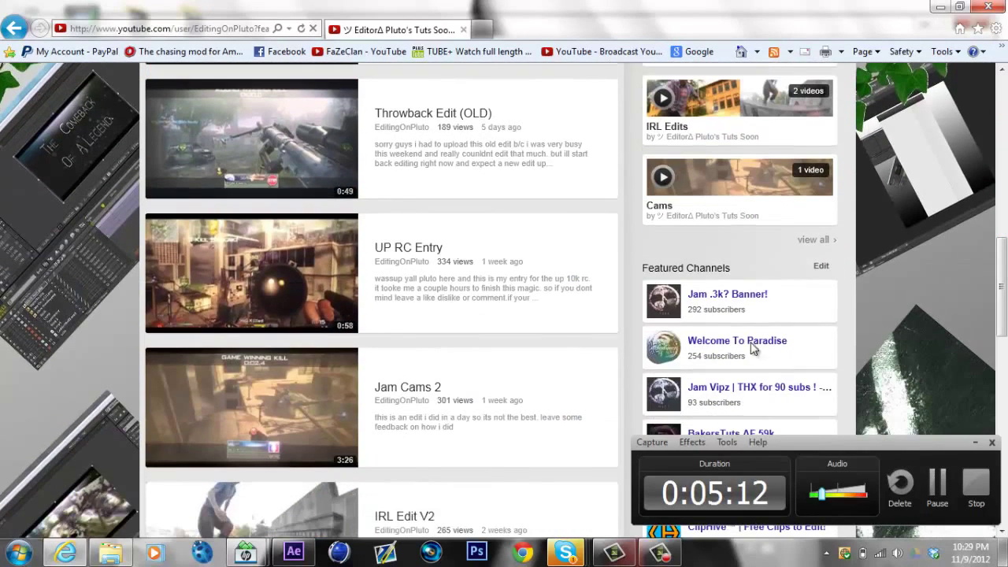
pyautogui.click(753, 300)
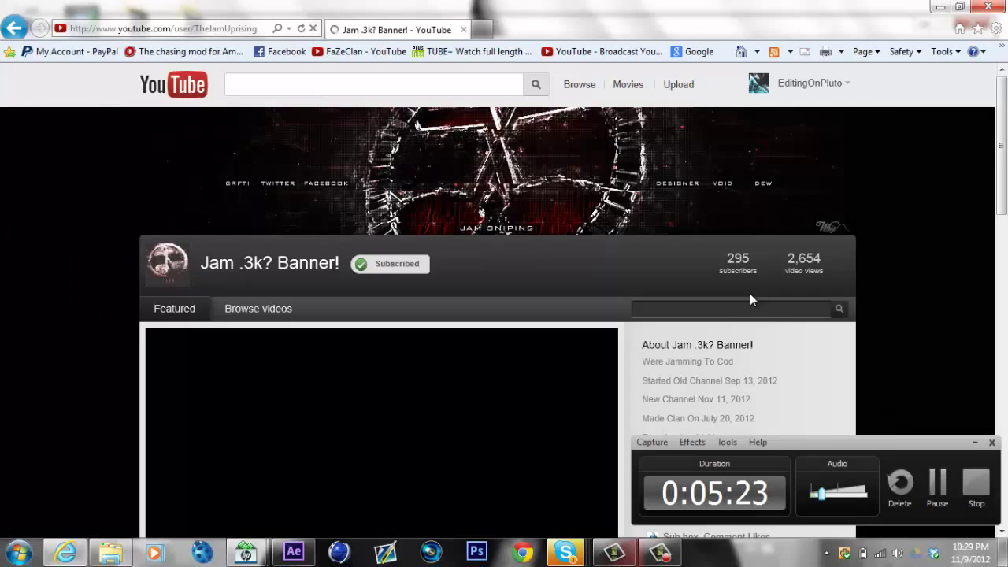
pyautogui.scroll(-1, 750, 299)
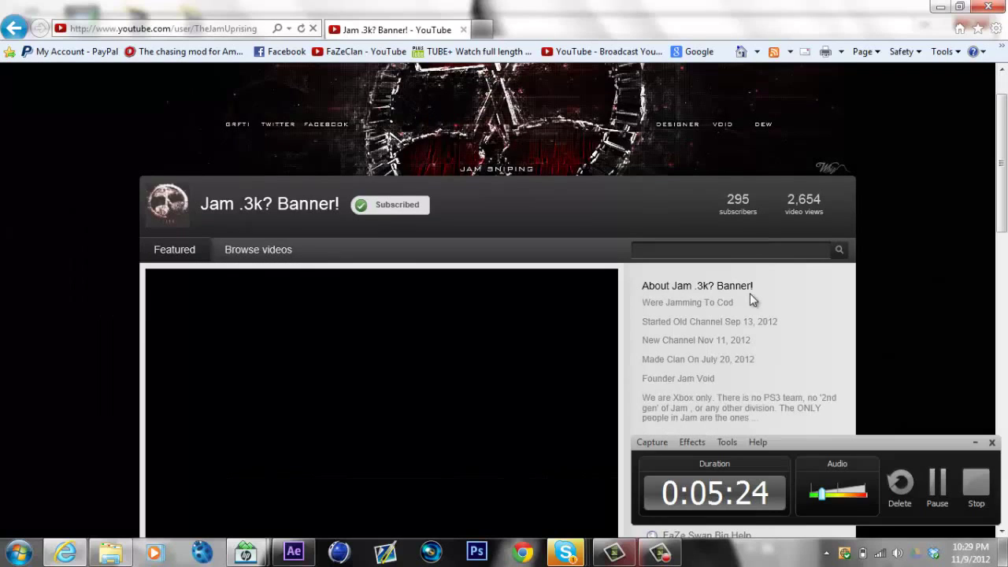
pyautogui.scroll(-4, 750, 298)
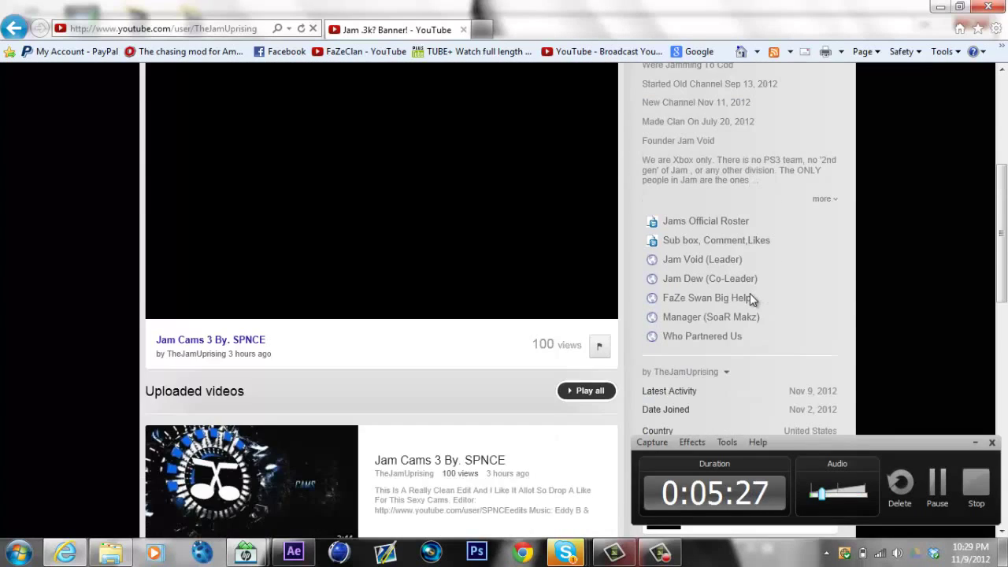
pyautogui.scroll(-1, 750, 298)
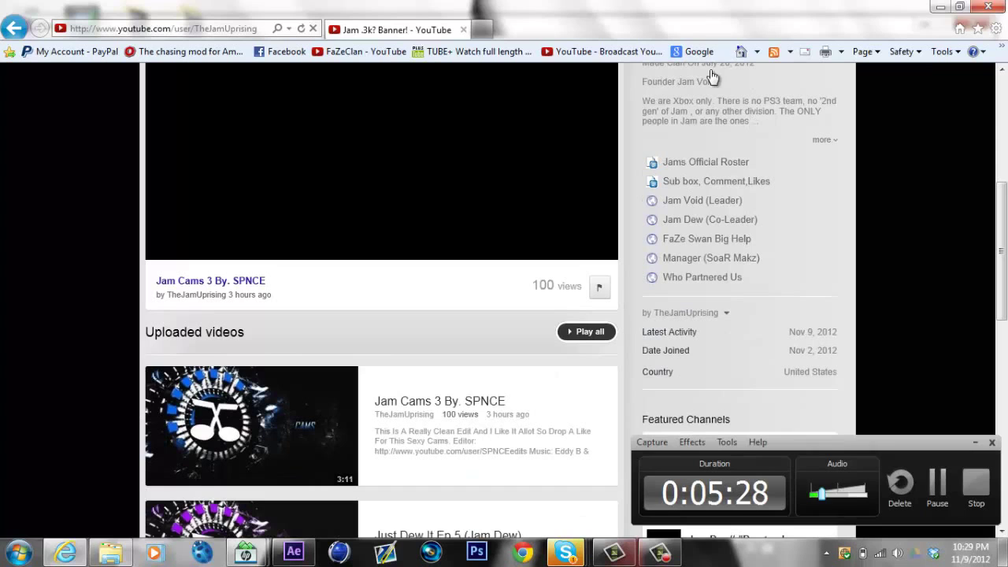
pyautogui.hotkey('alt', 'Tab')
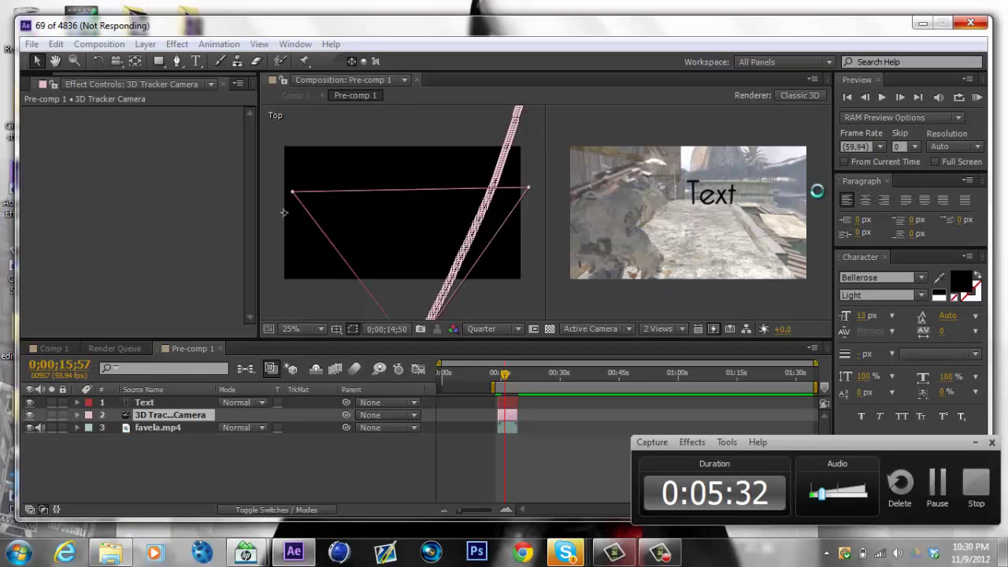
pyautogui.click(936, 495)
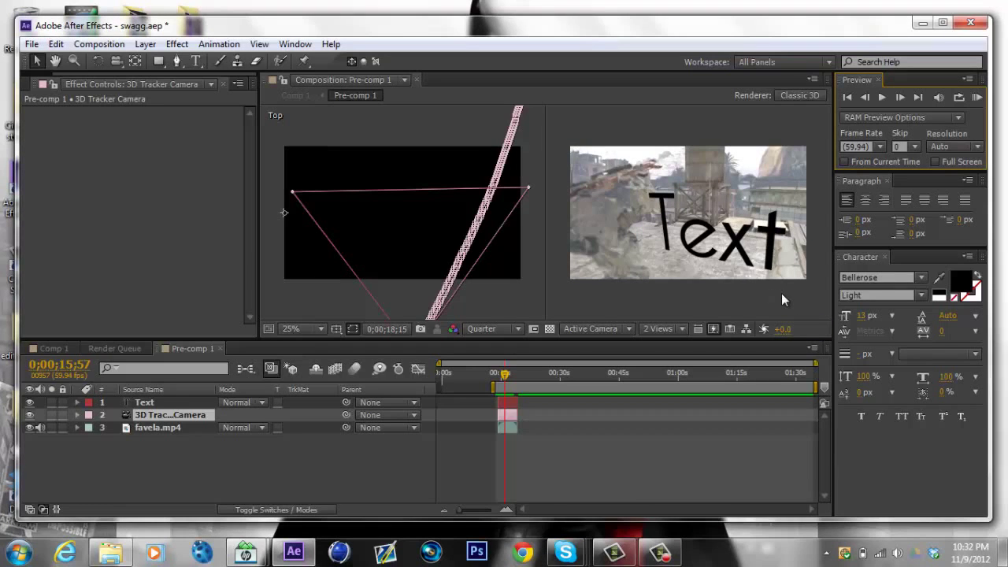
pyautogui.press('space')
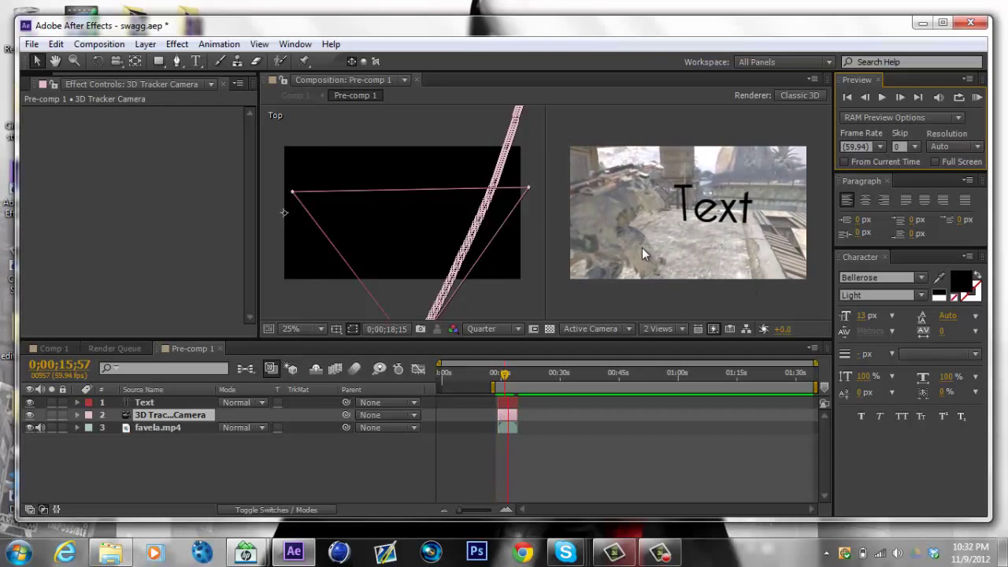
pyautogui.click(772, 314)
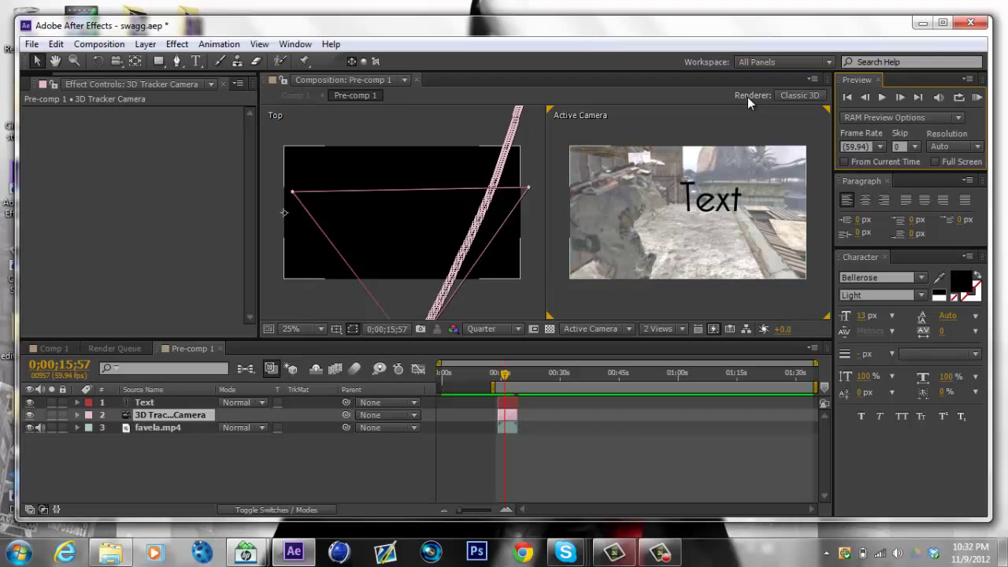
# Step: Set Pre-comp 1's renderer to Ray-traced 3D and accept the renderer warning
pyautogui.click(801, 95)
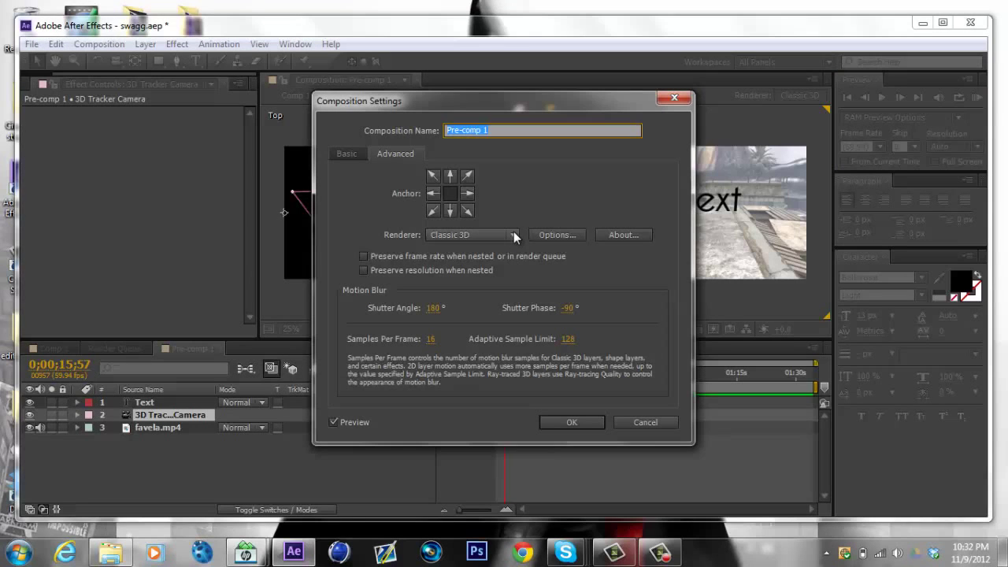
pyautogui.click(513, 231)
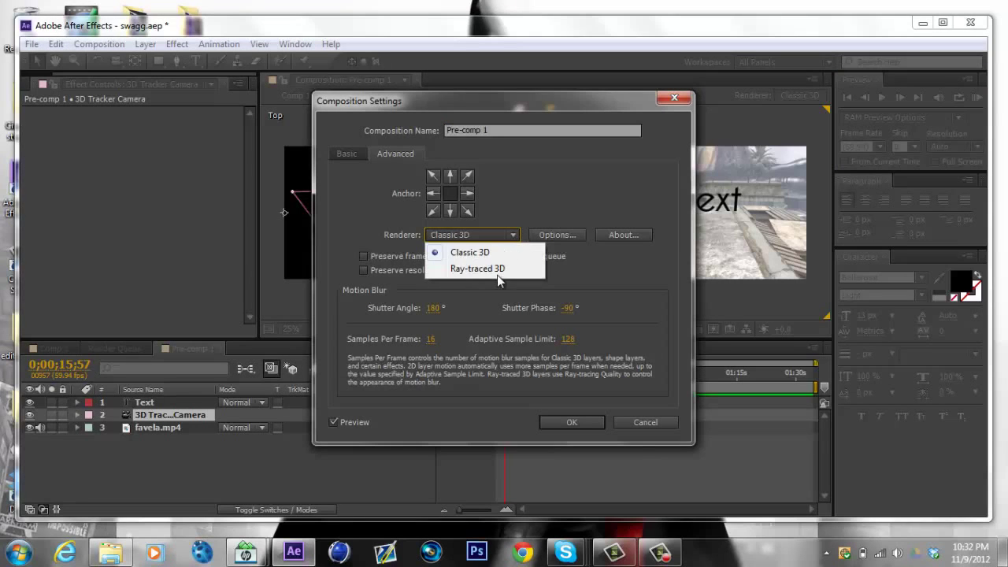
pyautogui.click(498, 270)
pyautogui.click(561, 423)
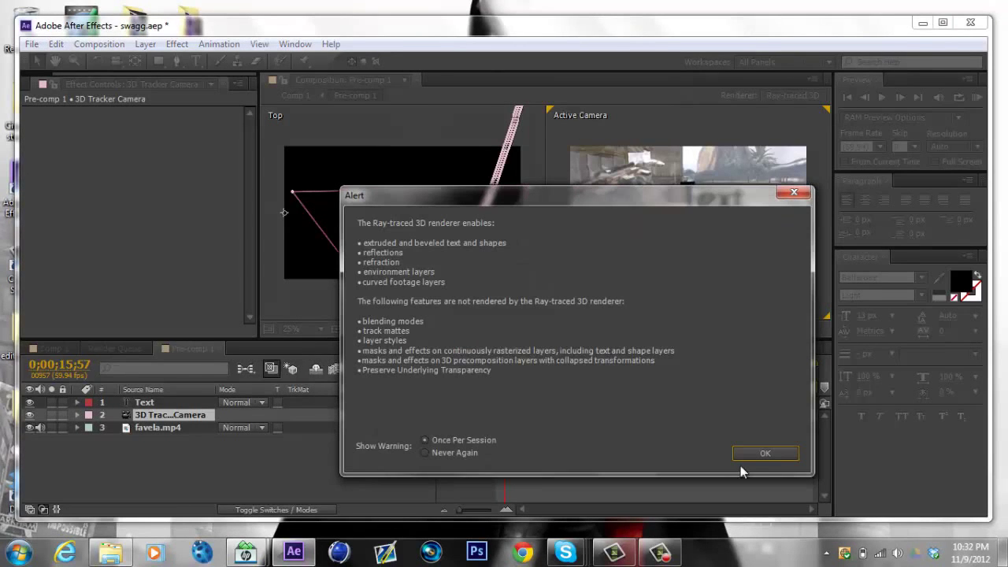
pyautogui.click(749, 455)
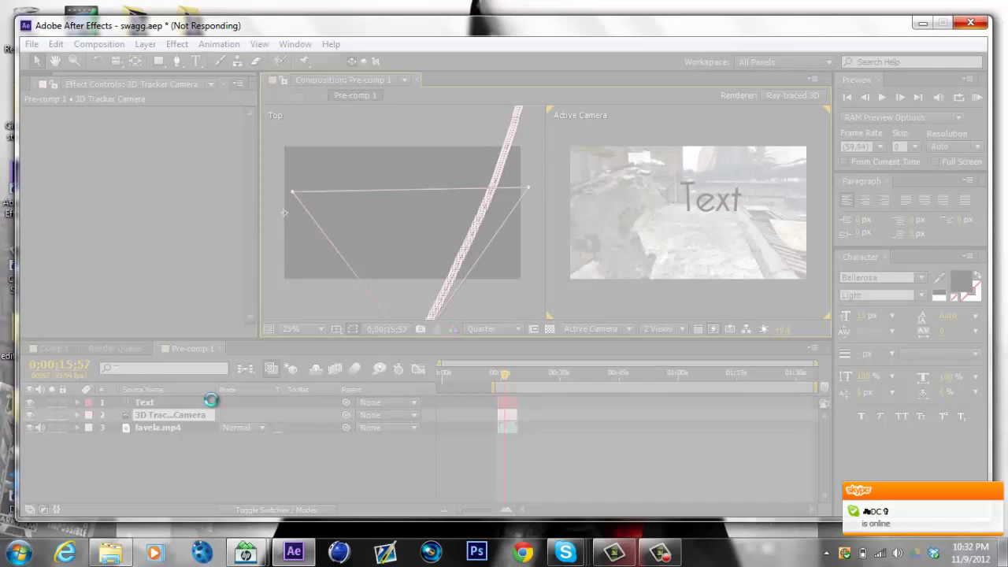
pyautogui.click(658, 554)
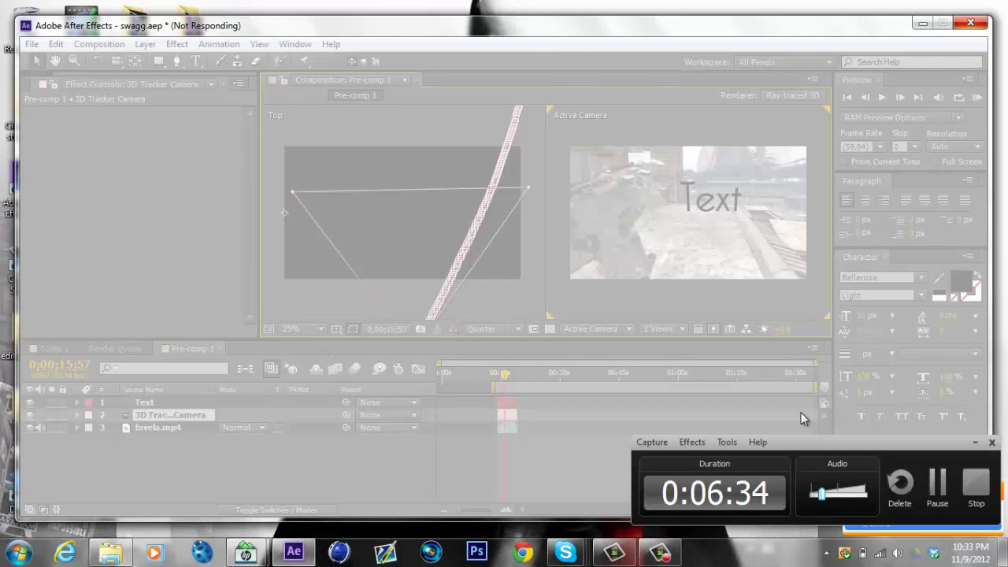
pyautogui.click(939, 481)
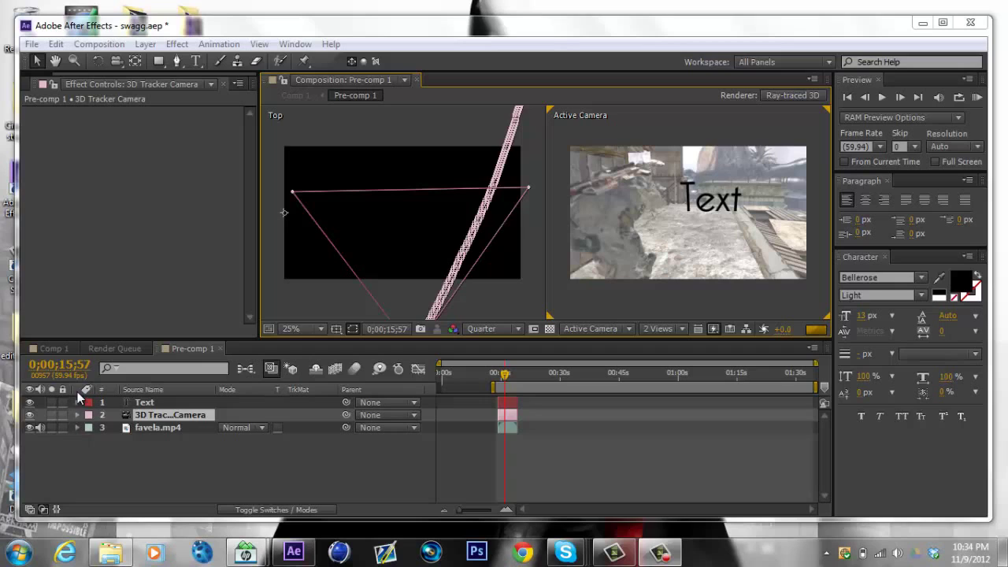
# Step: Raise the Text layer's Geometry Options Extrusion Depth to 17, then collapse its properties
pyautogui.click(659, 551)
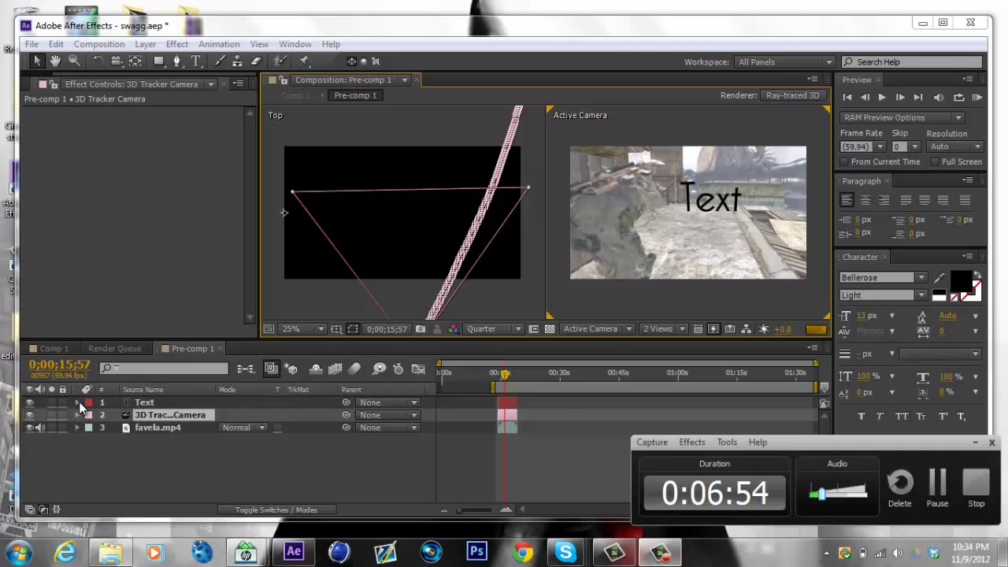
pyautogui.click(937, 484)
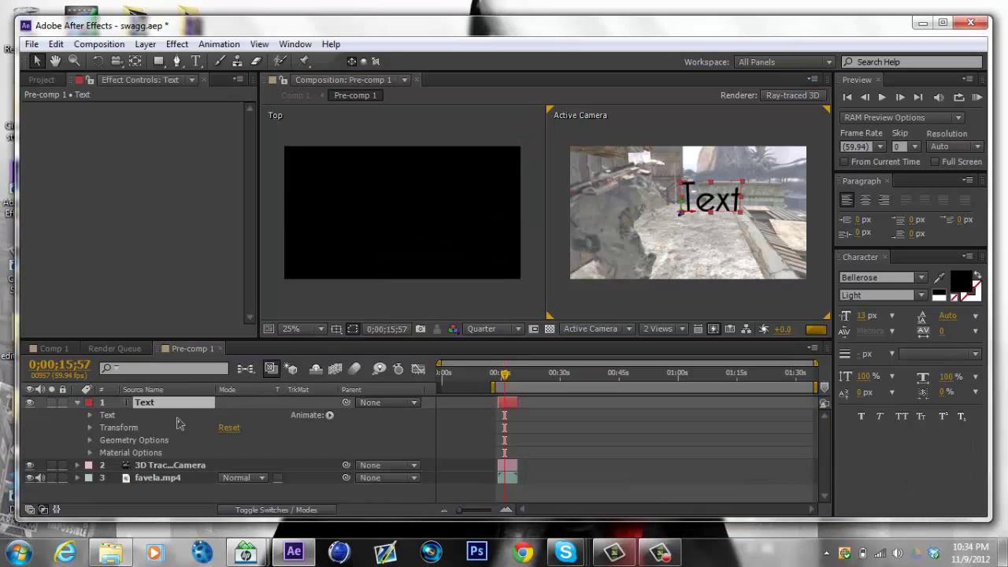
pyautogui.click(91, 440)
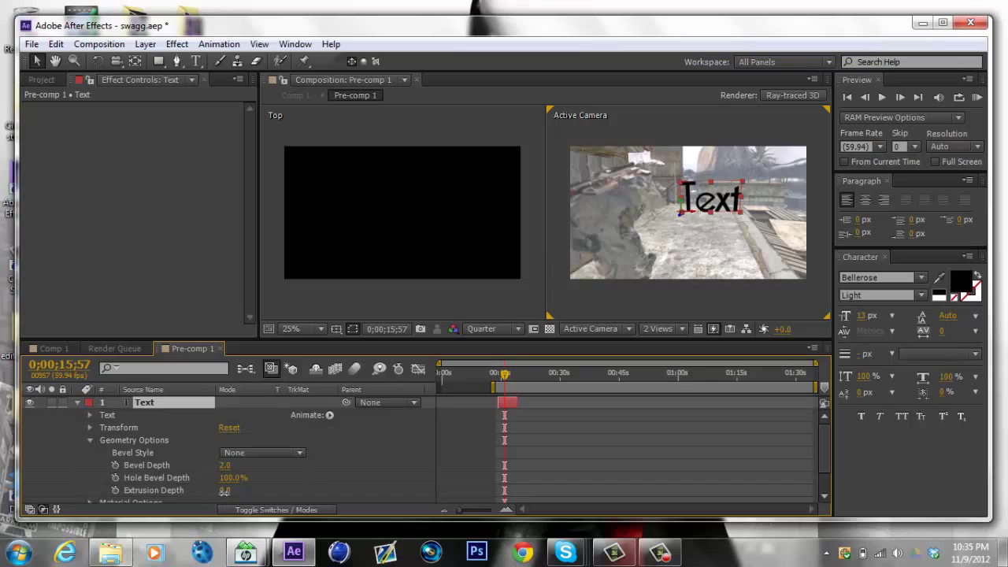
pyautogui.moveTo(225, 491); pyautogui.dragTo(231, 497)
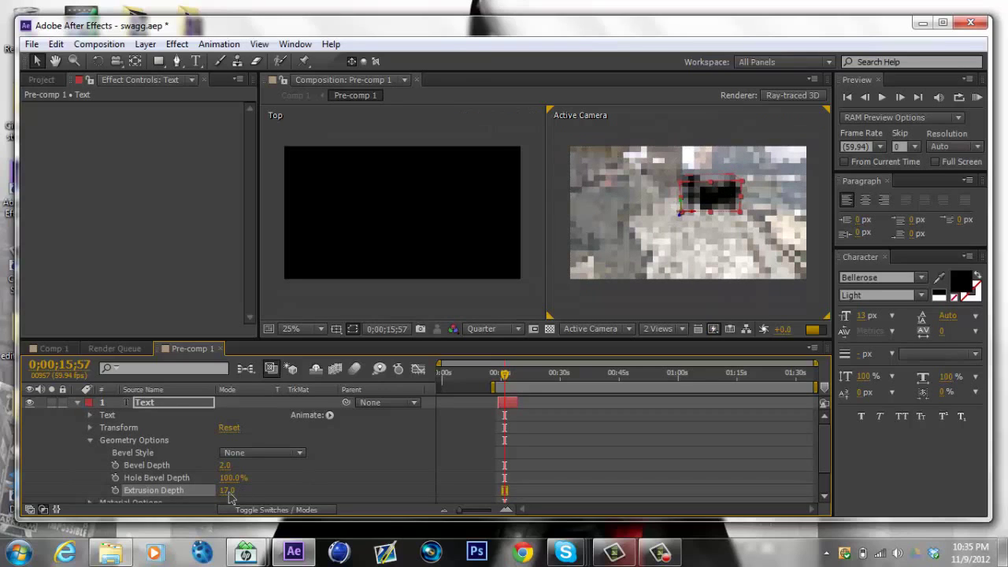
pyautogui.click(560, 300)
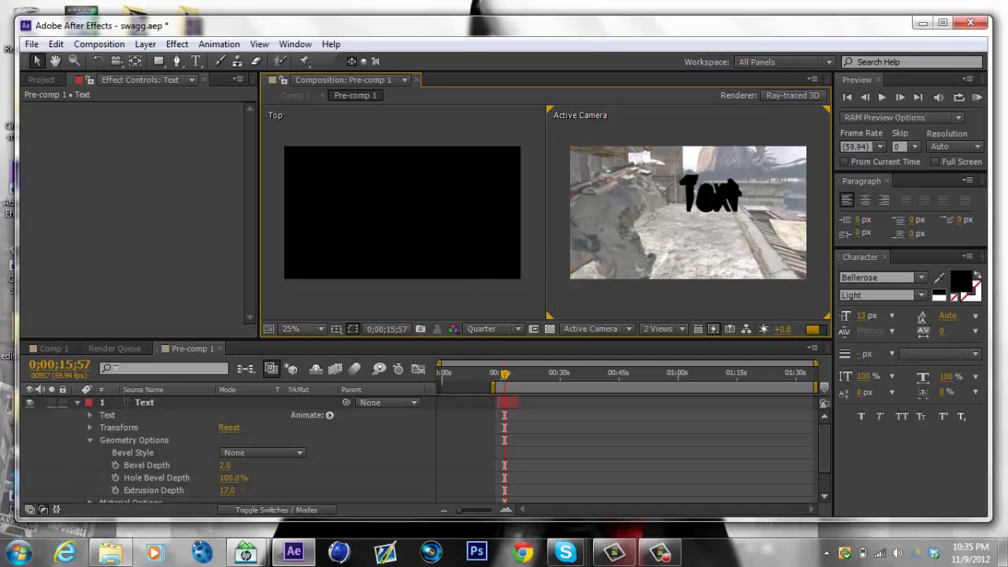
pyautogui.click(706, 186)
pyautogui.click(77, 402)
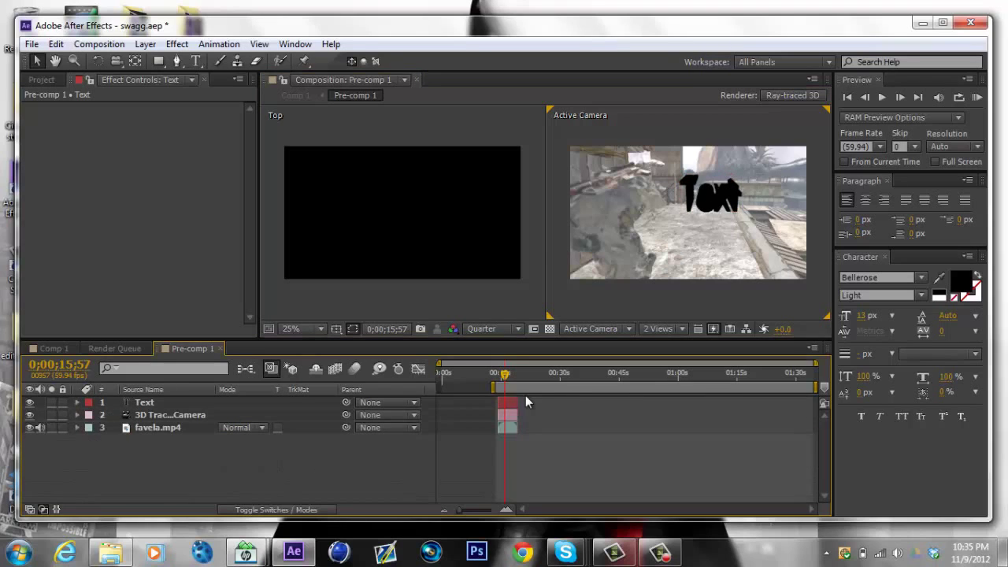
# Step: Change Pre-comp 1's renderer back to Classic 3D and deselect the Text layer
pyautogui.click(793, 96)
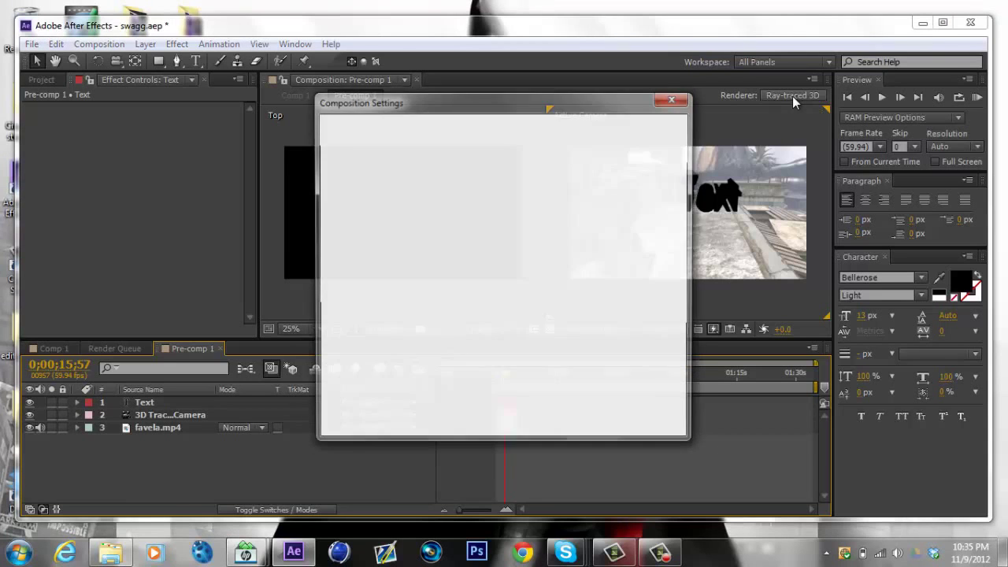
pyautogui.click(510, 234)
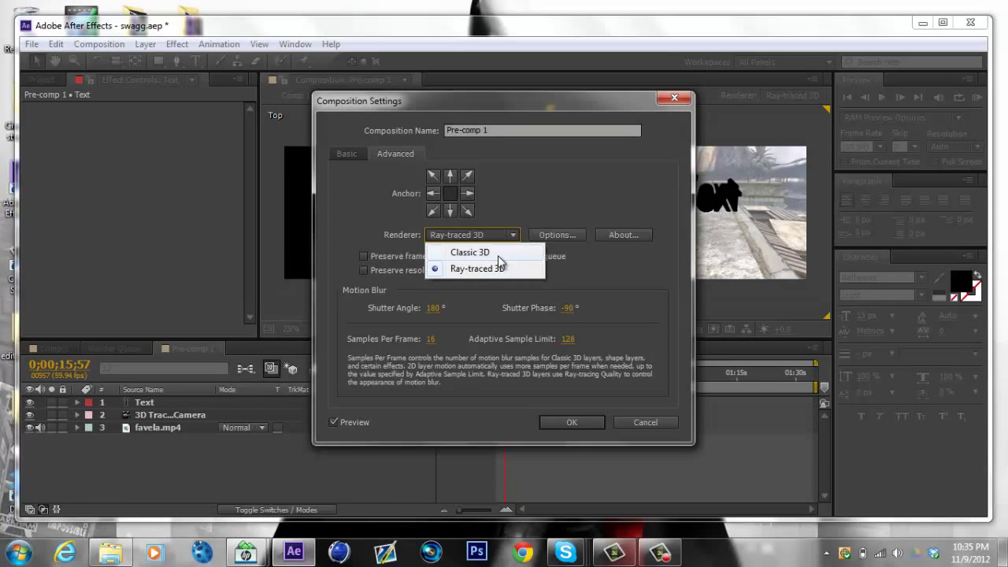
pyautogui.click(496, 253)
pyautogui.click(576, 423)
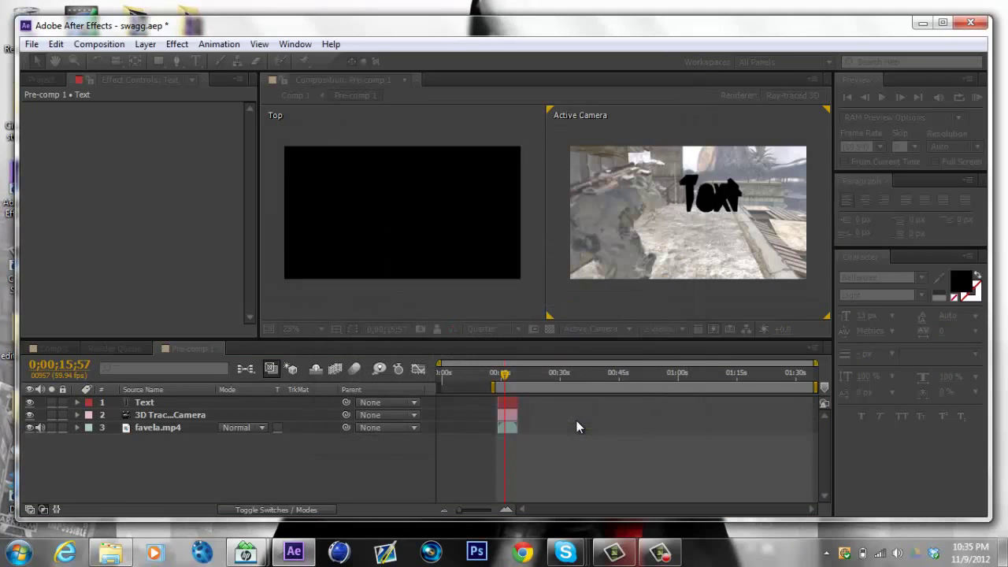
pyautogui.click(579, 302)
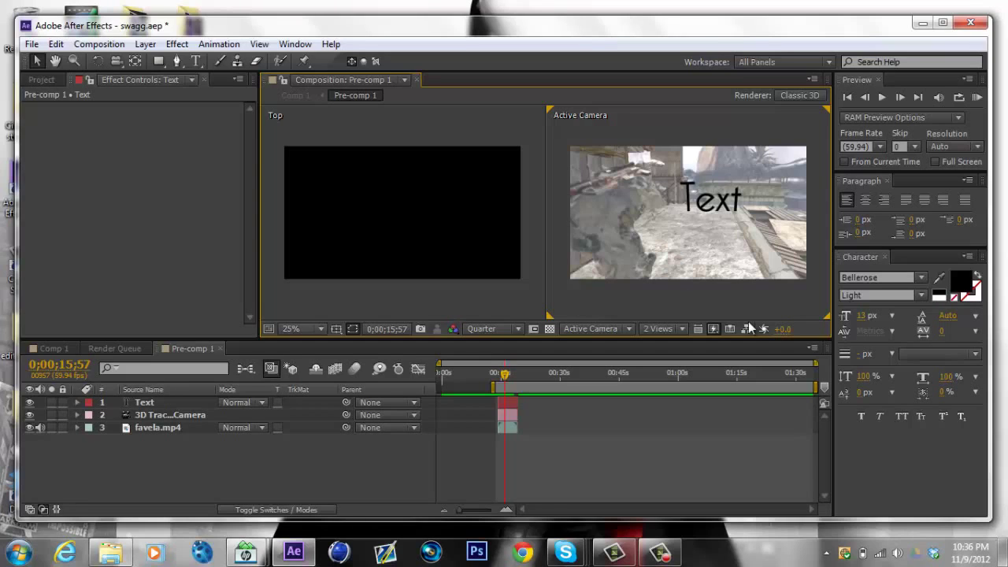
pyautogui.click(659, 551)
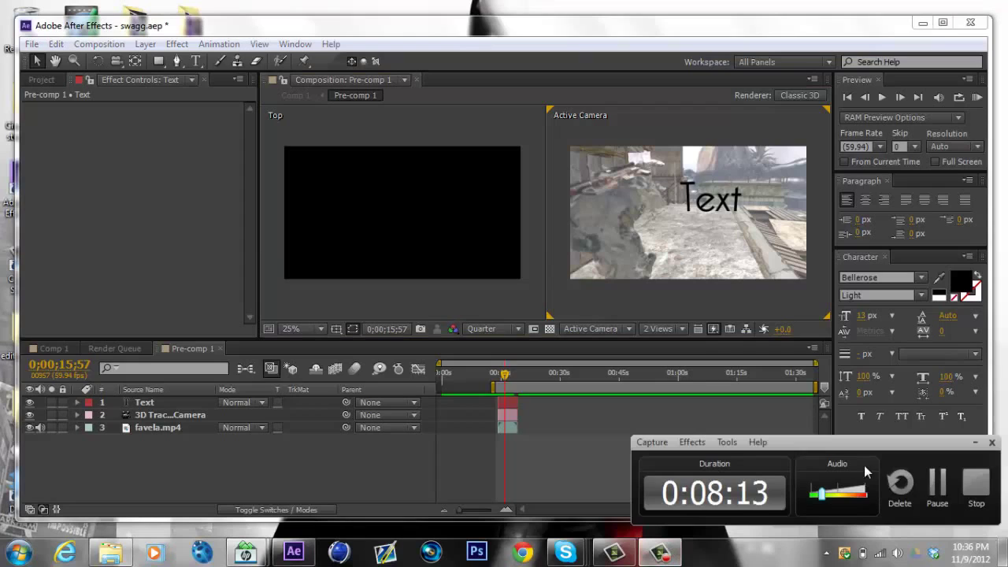